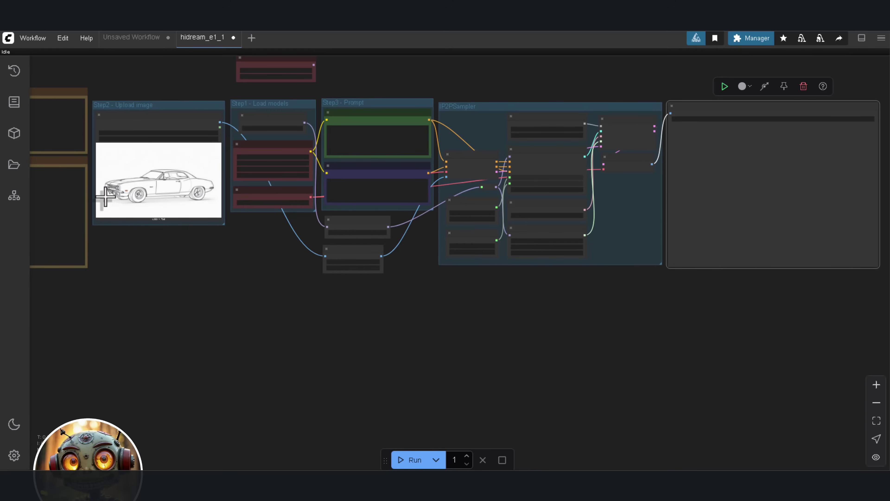
scroll(101, 197, "up", 5)
scroll(101, 193, "up", 3)
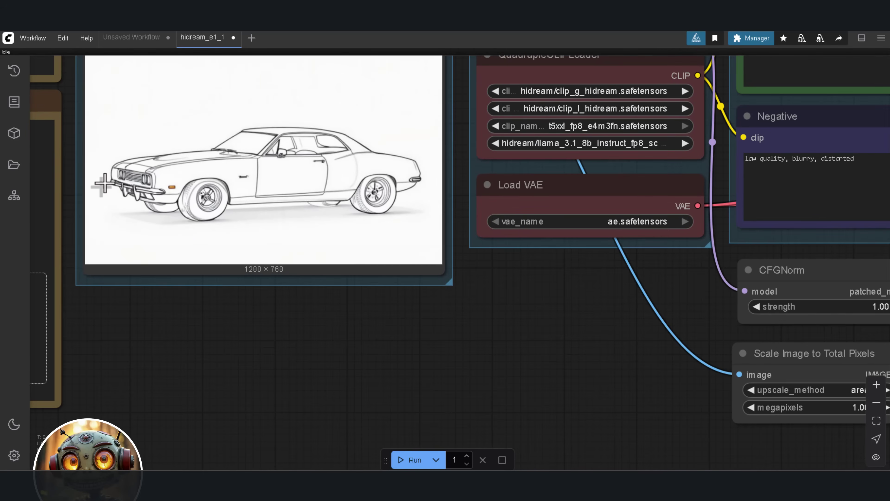
scroll(104, 183, "down", 4)
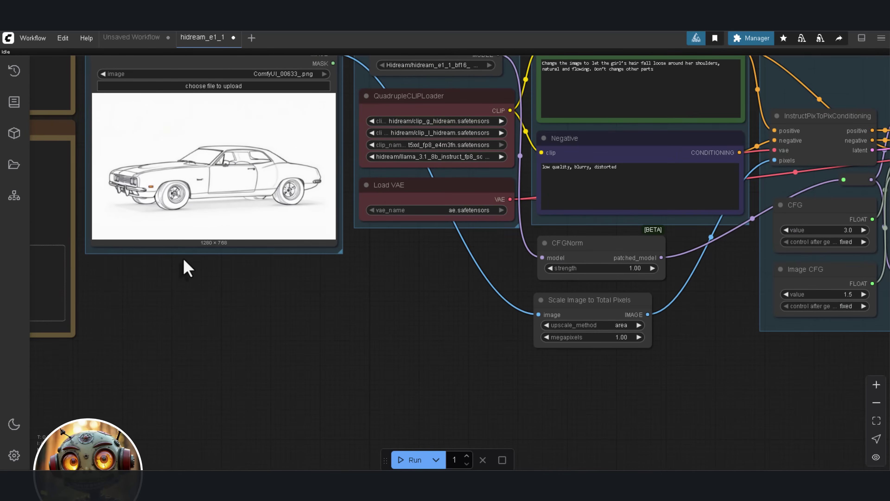
left_click_drag(185, 271, 169, 312)
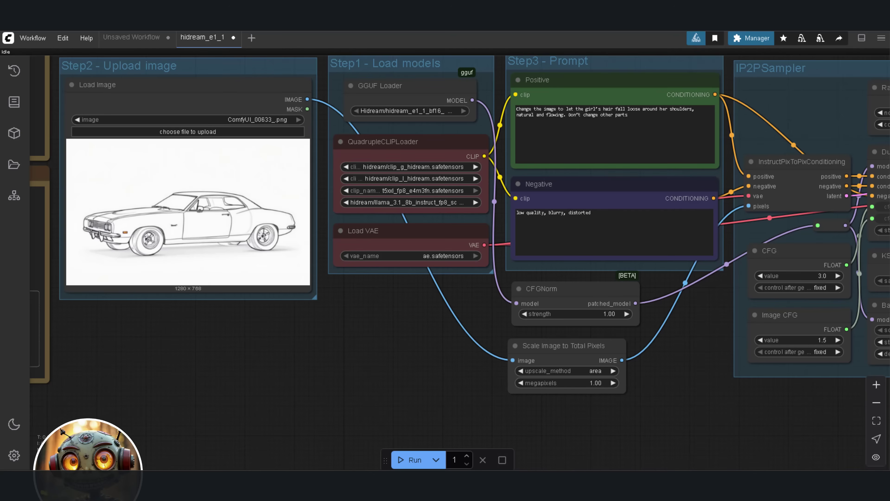
Replace the Positive prompt with the vintage-red car colorize prompt (country road, white dog) and run it.
triple_click(598, 119)
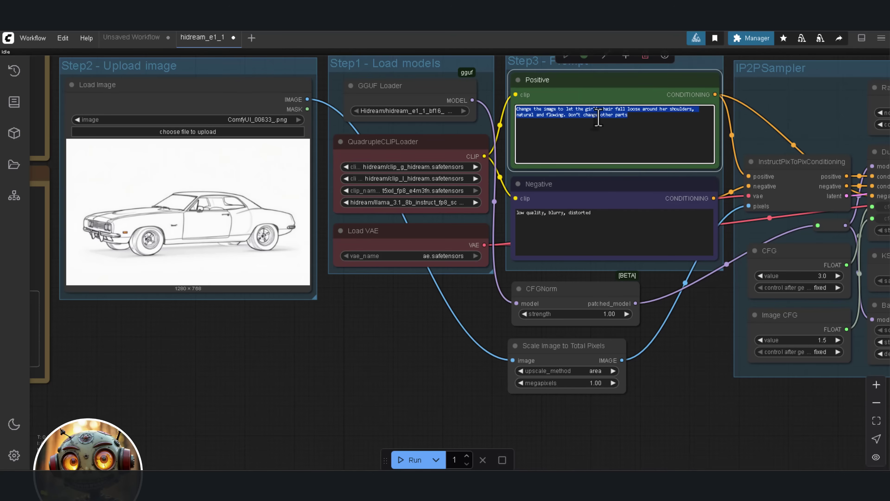
type("Colorize this image and make the car a vintage red color. Add a serene countryside road as the background and Add a small, fluffy white dog in the passenger seat.")
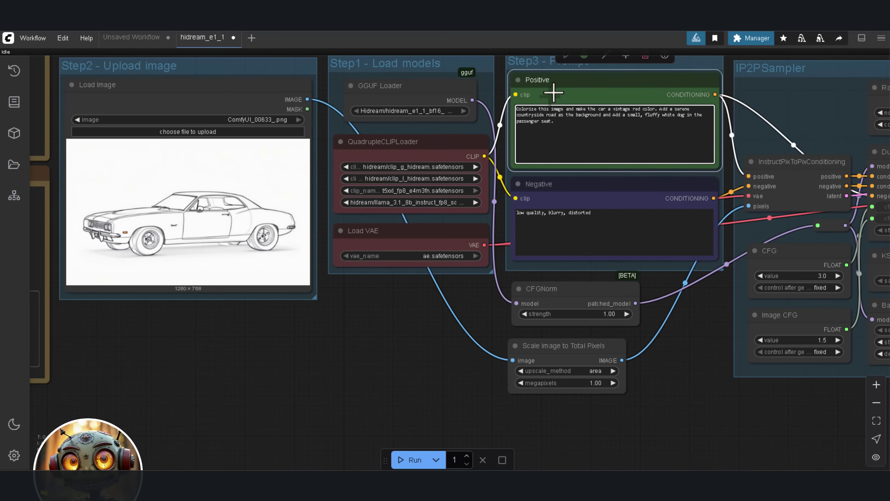
scroll(554, 93, "up", 10)
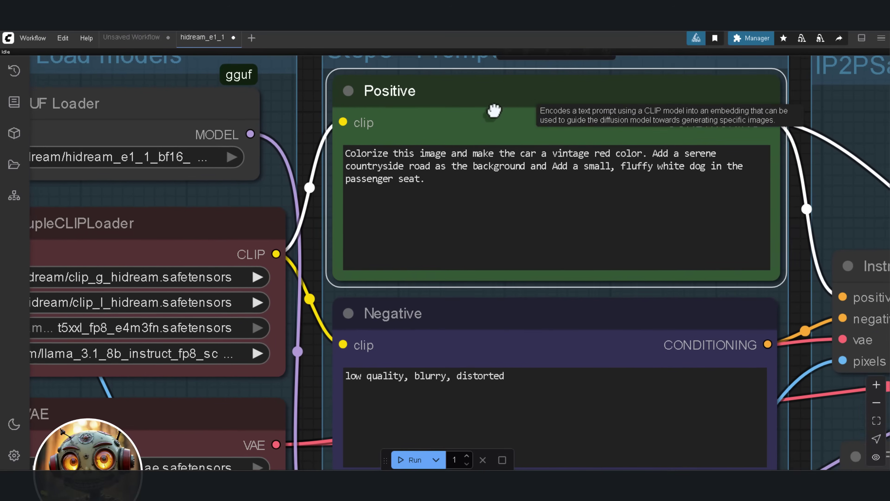
scroll(498, 112, "up", 4)
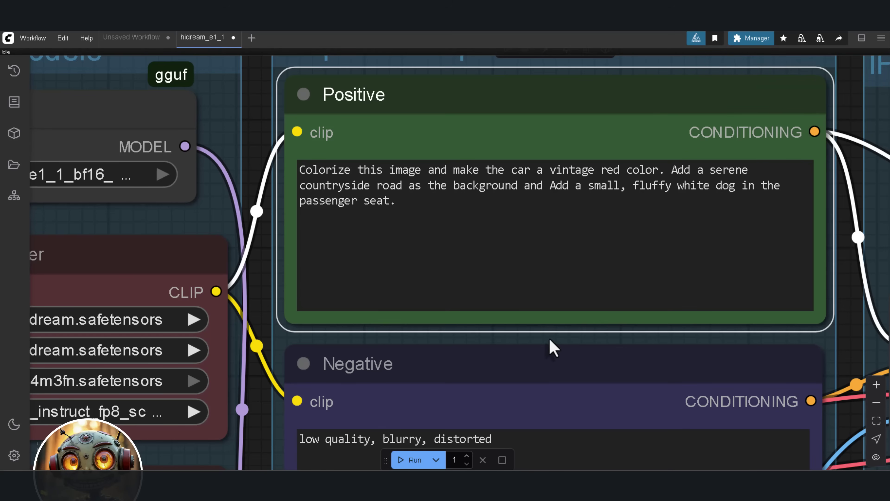
left_click(408, 459)
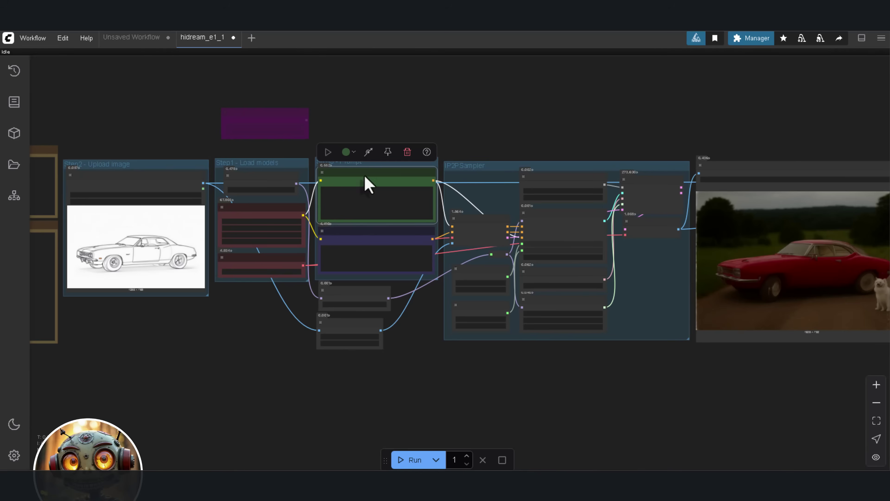
Run the shortened prompt that only colorizes the car vintage red.
scroll(354, 193, "up", 5)
scroll(351, 194, "down", 3)
scroll(352, 175, "up", 10)
scroll(352, 175, "up", 4)
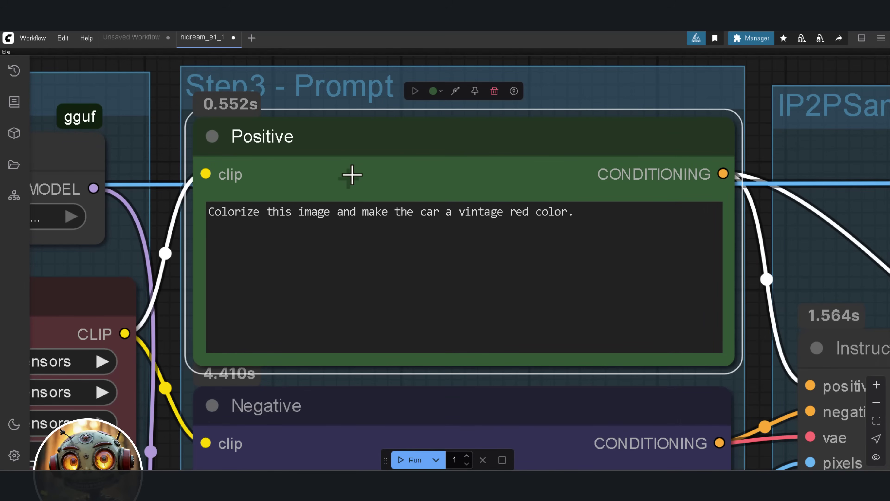
scroll(352, 175, "down", 8)
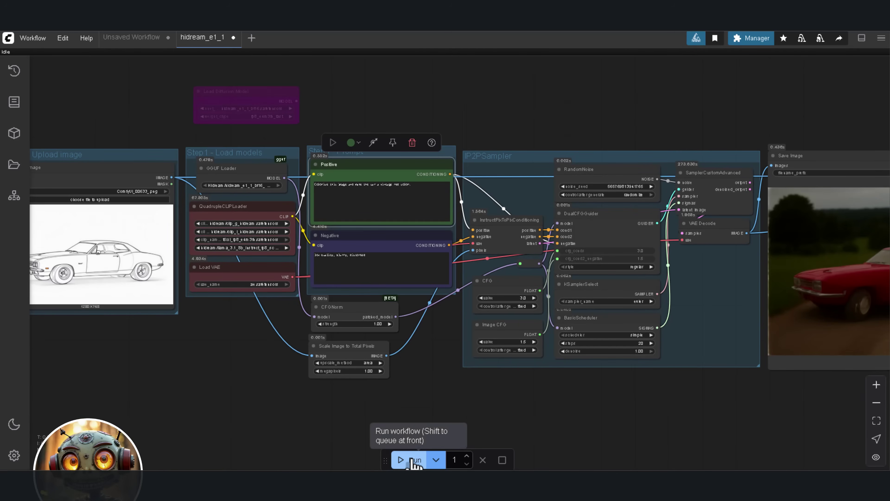
left_click(414, 463)
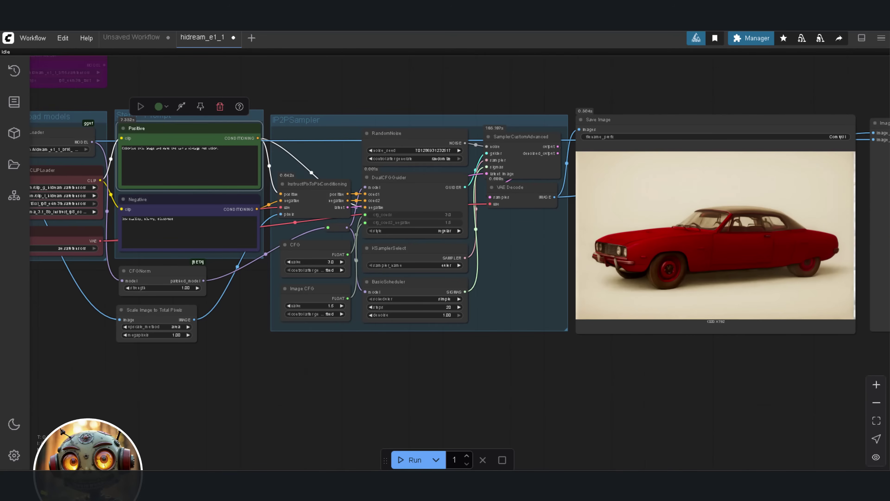
Pan to the output and comparer nodes to view the red car on a plain background.
scroll(726, 119, "down", 2)
left_click_drag(725, 119, 629, 137)
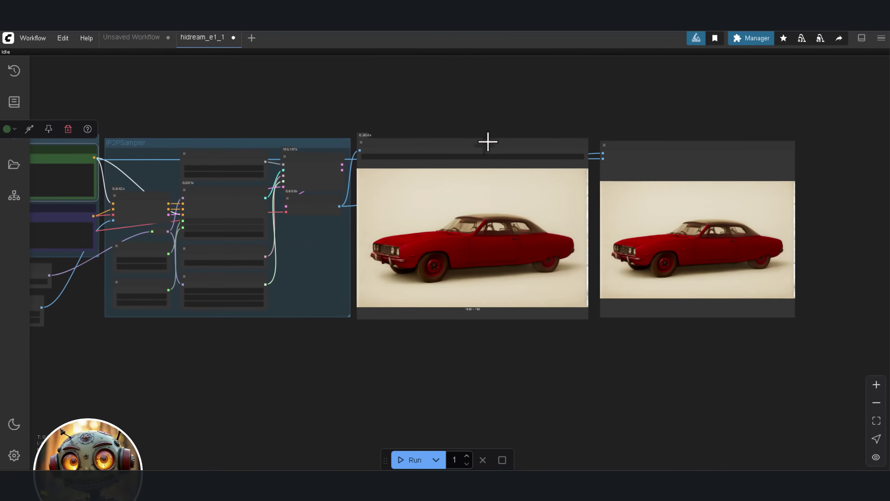
scroll(807, 242, "up", 4)
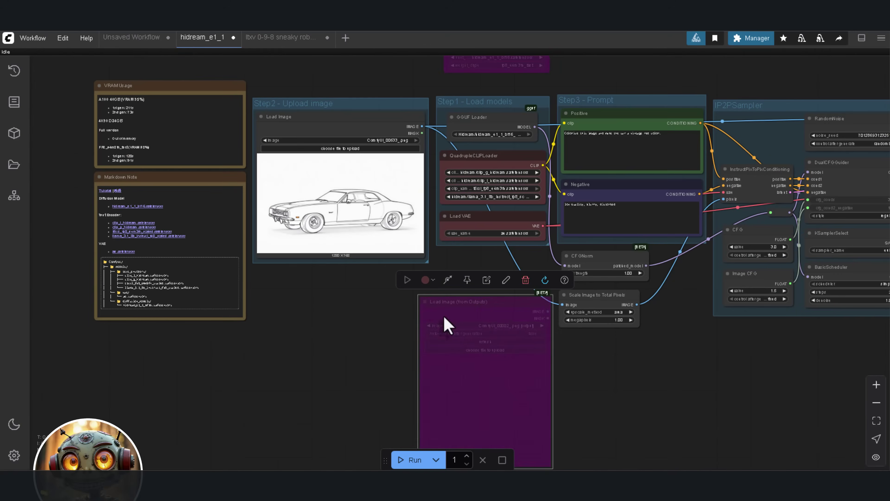
Add a Load Image (from Outputs) node and wire its IMAGE into Scale Image to Total Pixels.
left_click(449, 324)
left_click_drag(467, 312, 318, 291)
left_click_drag(423, 298, 503, 273)
scroll(472, 209, "down", 3)
left_click_drag(459, 290, 611, 303)
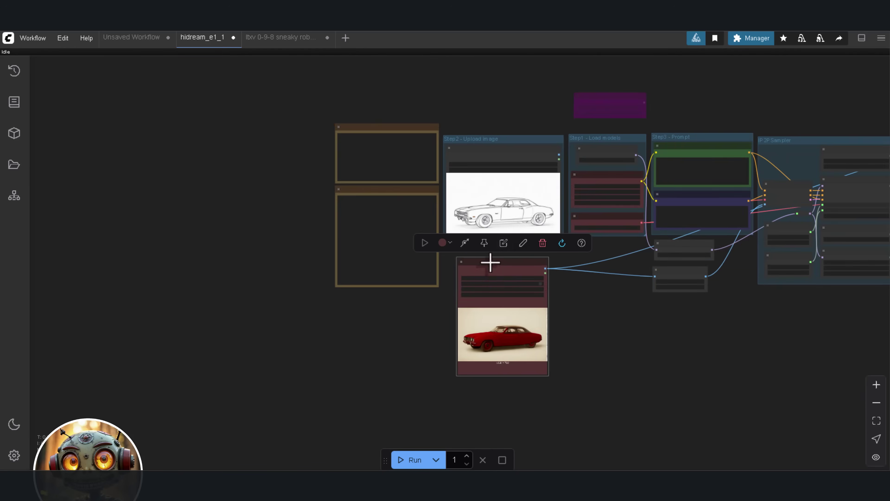
Move the car sketch loader aside and put the smaller red-car loader in its place.
mouse_move(479, 155)
left_mouse_down()
mouse_move(324, 173)
mouse_move(231, 197)
left_mouse_up()
left_click_drag(481, 262, 471, 155)
scroll(518, 253, "up", 5)
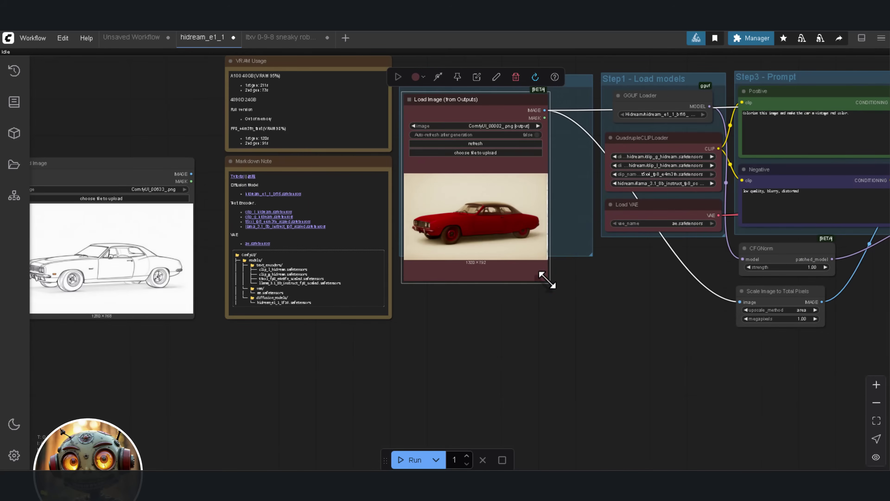
left_click_drag(547, 279, 583, 264)
scroll(580, 115, "up", 5)
Bring the Positive and Negative prompts into view for the countryside road background edit.
left_click_drag(580, 115, 483, 115)
scroll(477, 114, "down", 8)
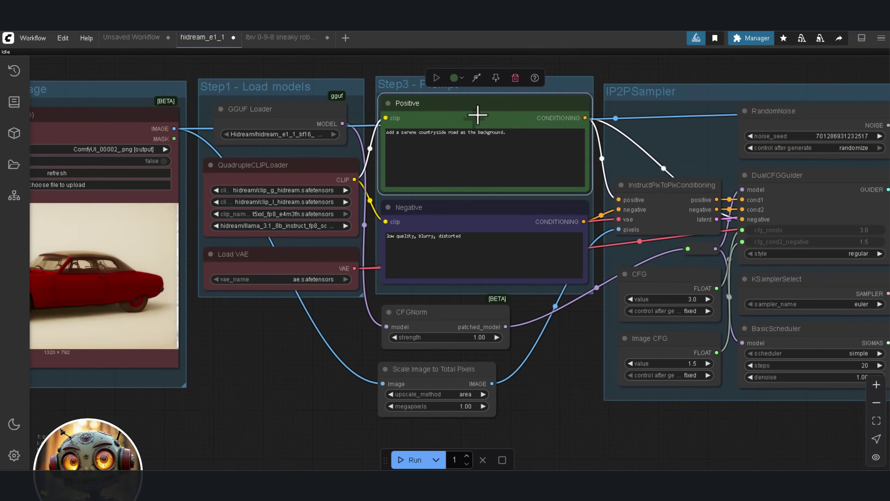
scroll(478, 114, "down", 8)
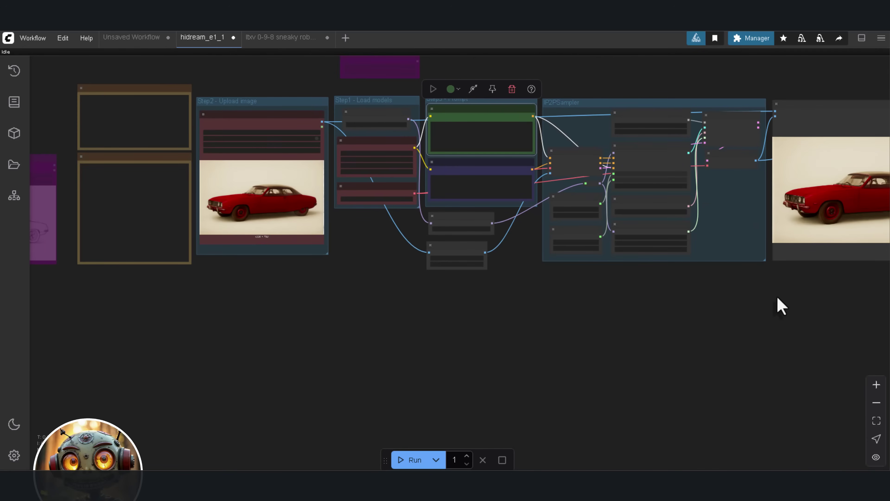
scroll(608, 296, "right", 5)
scroll(586, 297, "up", 6)
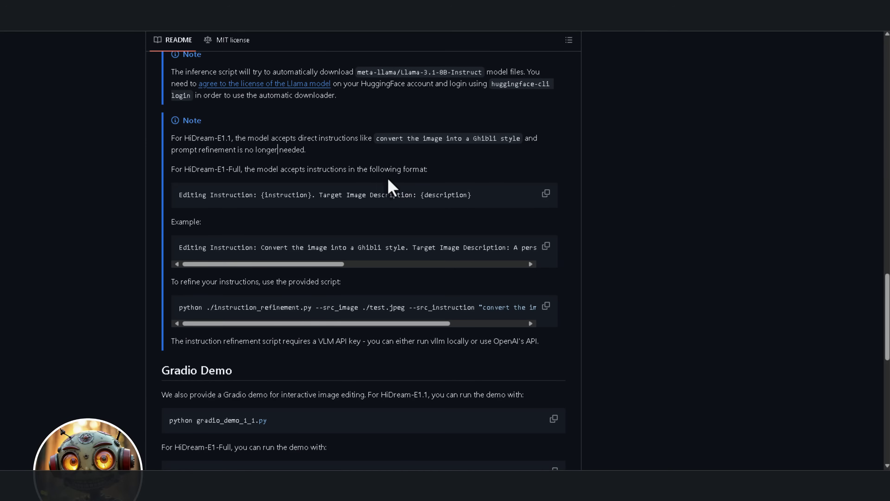
left_click_drag(171, 138, 306, 150)
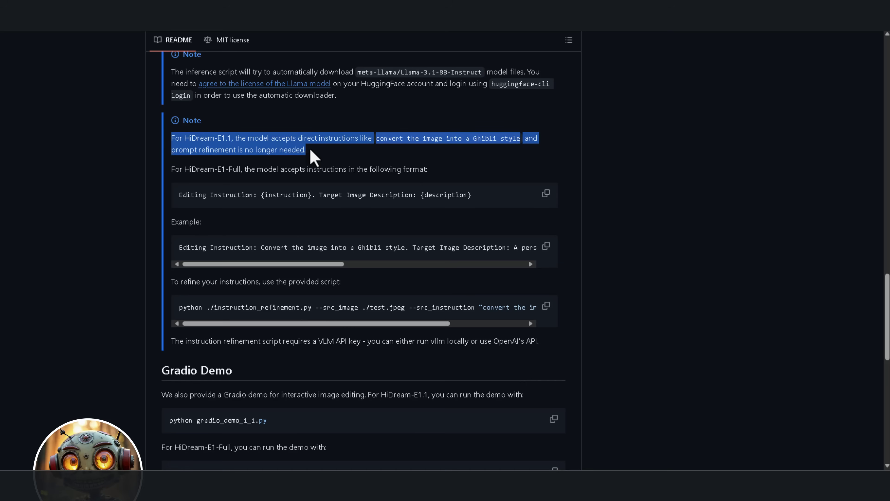
left_click(431, 156)
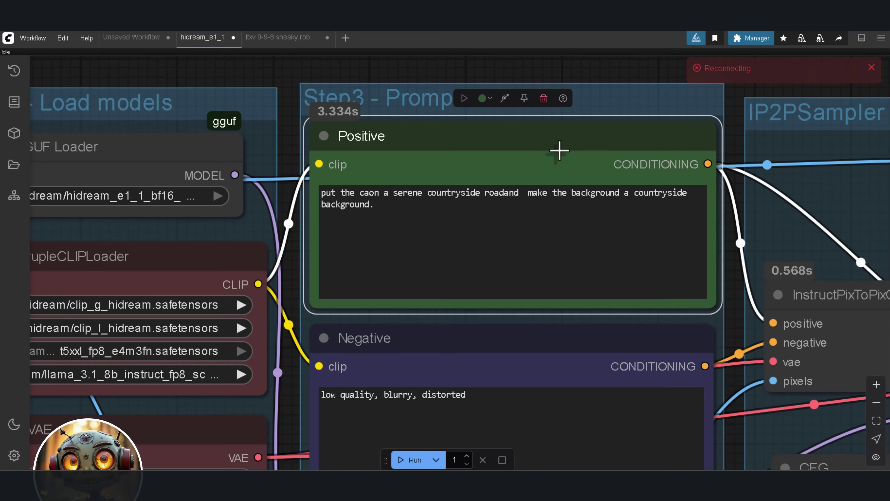
With the countryside-road prompt in place, lower CFG from 3.0 to 2.5.
left_click_drag(559, 147, 501, 151)
scroll(474, 161, "up", 1)
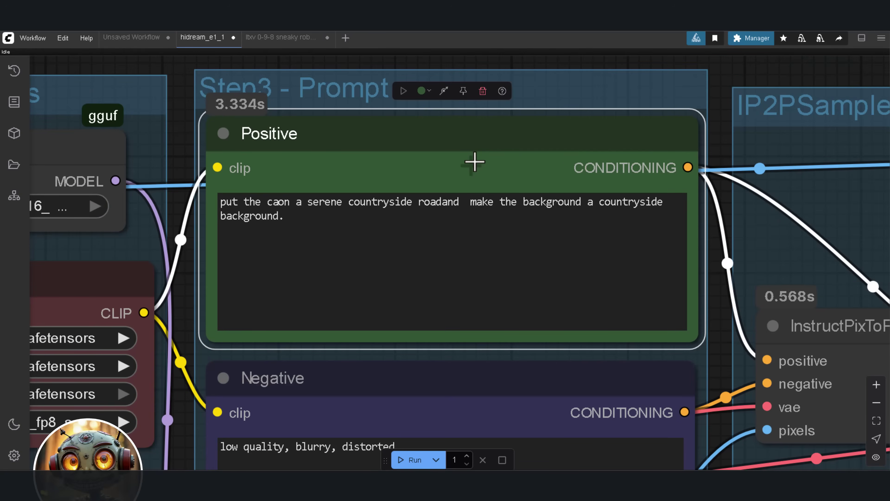
scroll(474, 161, "down", 3)
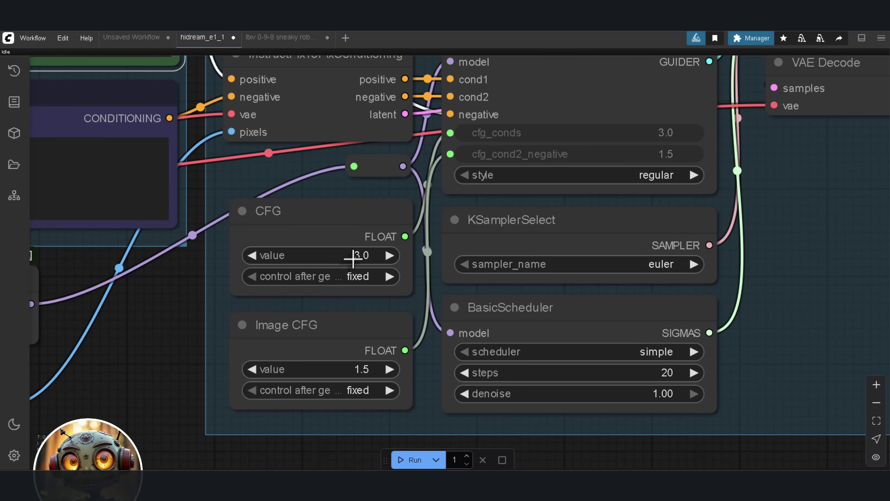
left_click(353, 255)
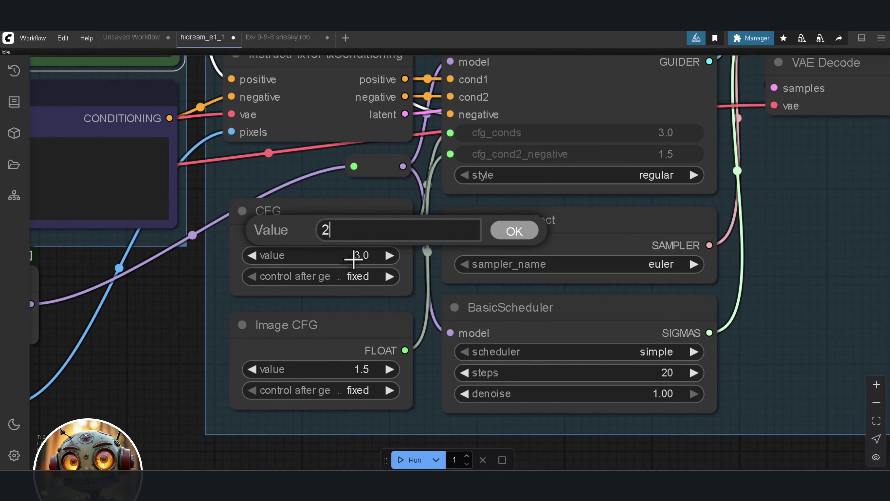
key("Return")
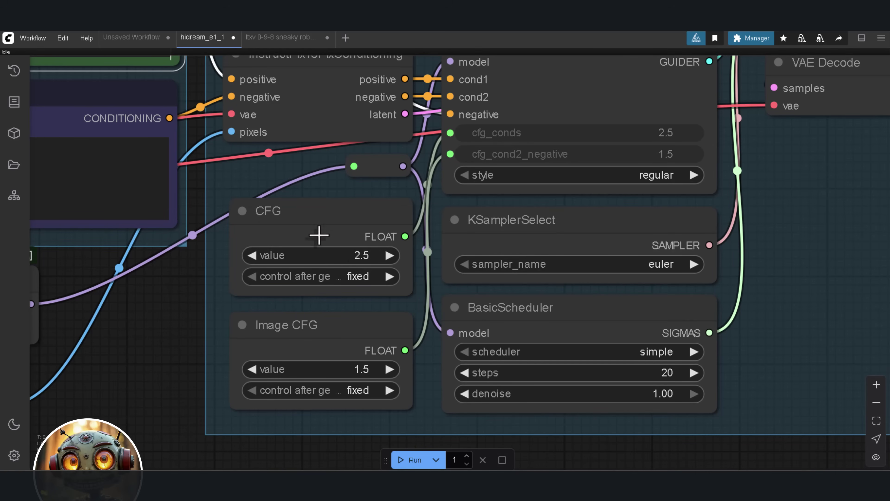
scroll(318, 235, "down", 4)
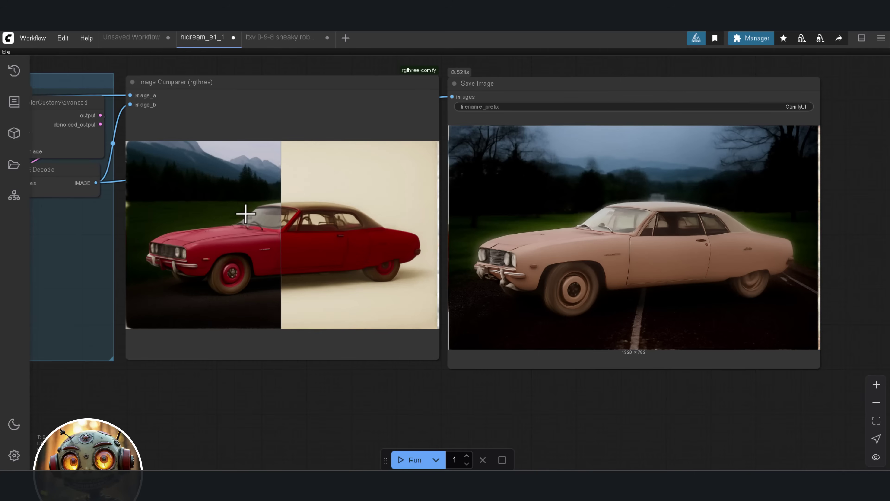
Zoom out from the Image Comparer to the Load Image and model-loader nodes.
scroll(170, 203, "up", 4)
scroll(170, 203, "up", 1)
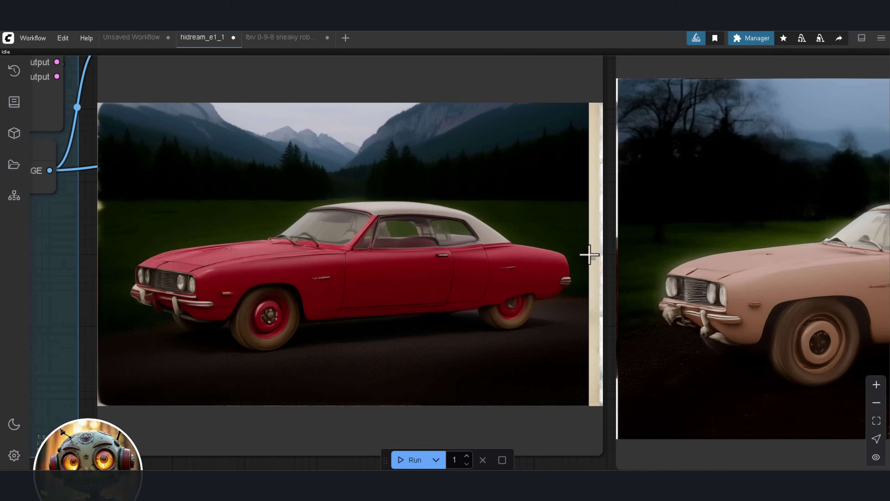
scroll(487, 250, "down", 3)
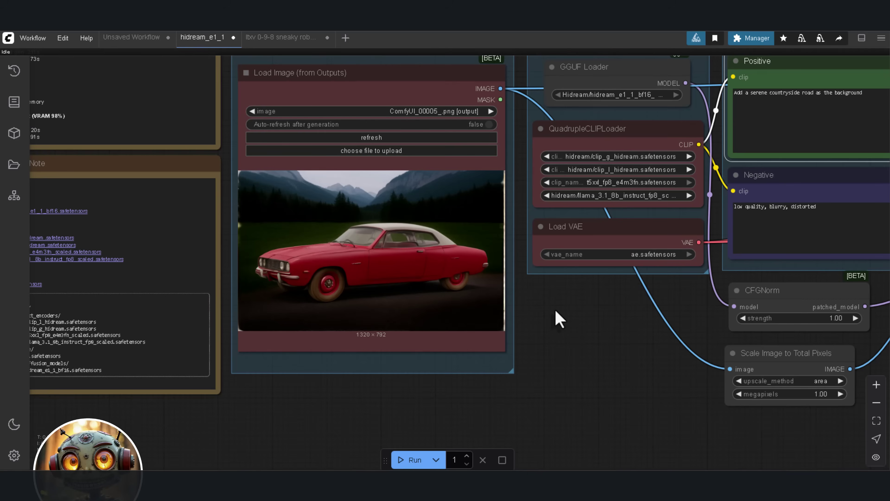
Restore the deleted Positive prompt node with Ctrl+Z and set CFG back to 3.
scroll(555, 309, "down", 2)
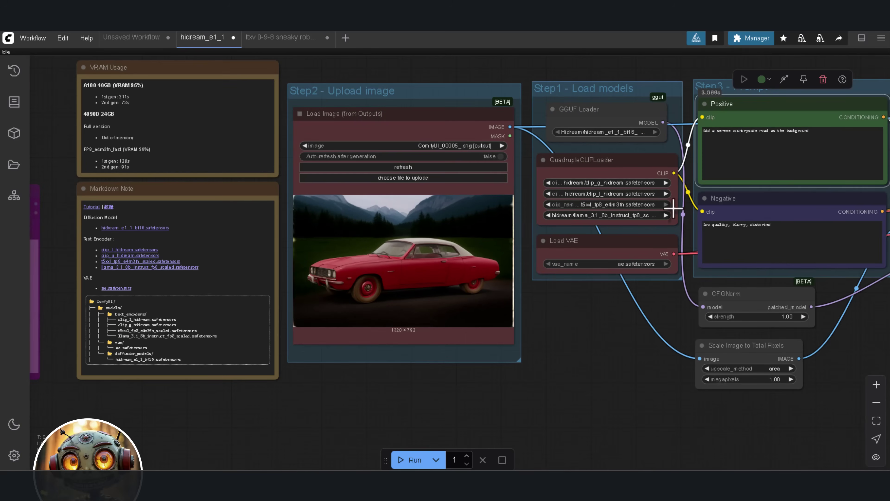
key("Delete")
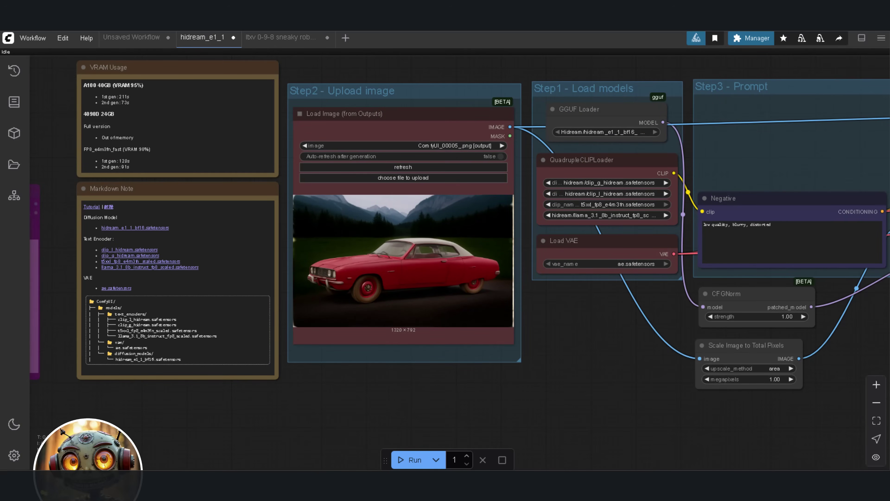
key("ctrl+z")
scroll(676, 145, "up", 3)
left_click(647, 156)
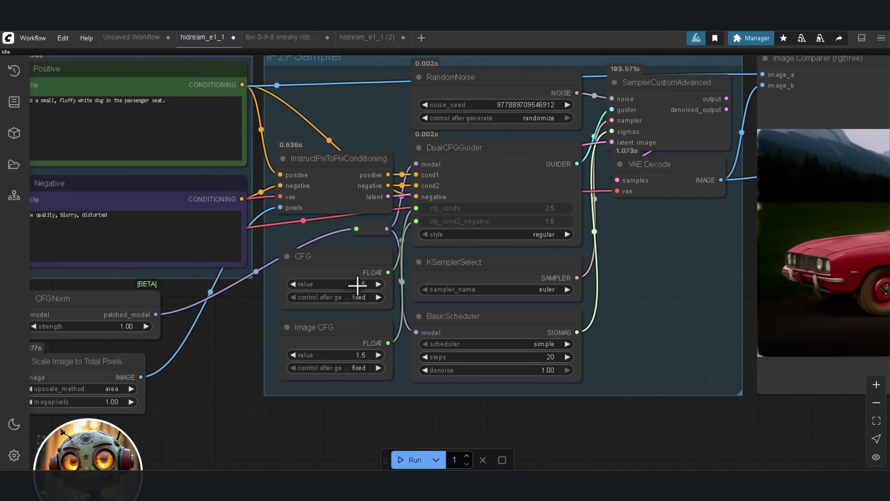
left_click(357, 284)
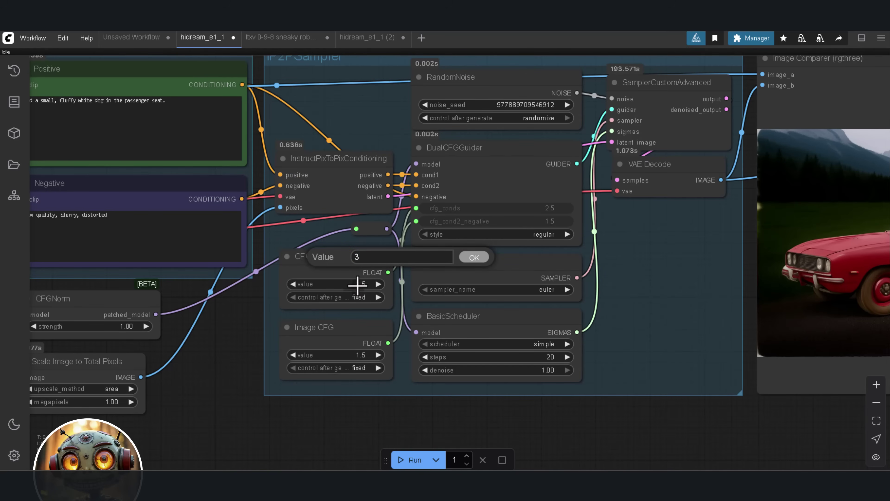
key("Return")
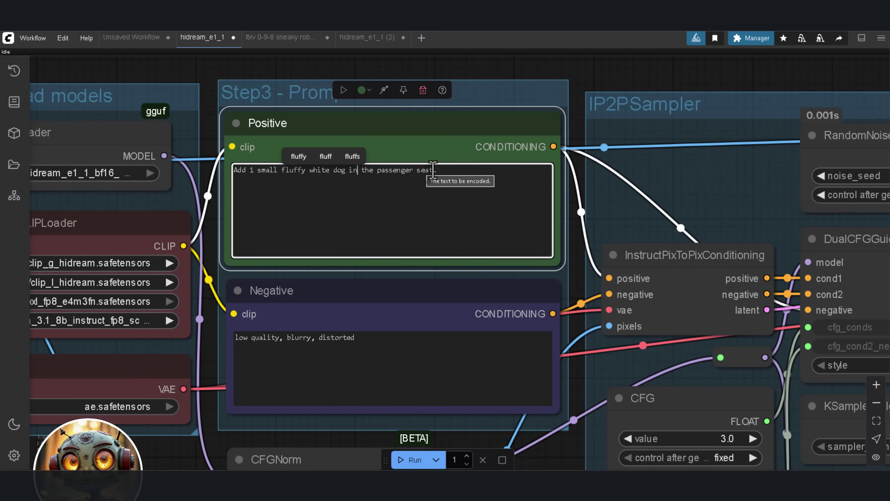
Append 'of the car. leave everything else the same' to the passenger-seat dog prompt.
left_click(435, 170)
key("BackSpace")
type("of the car. leav")
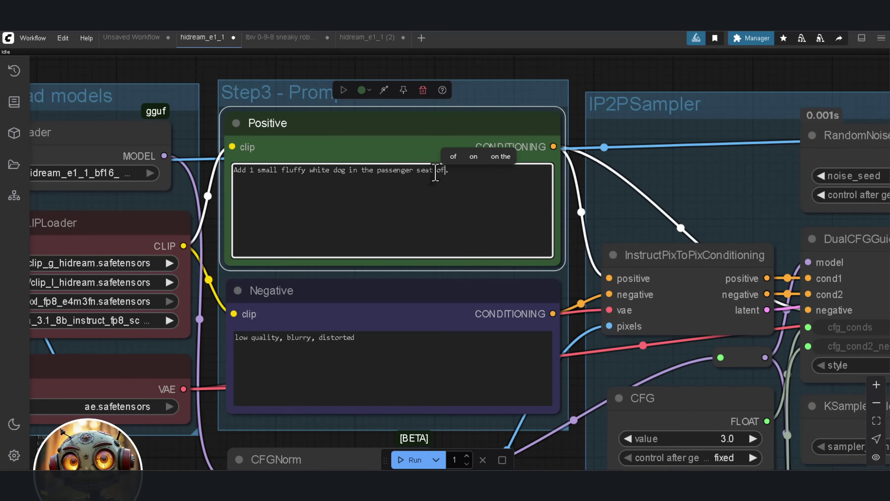
type("e every")
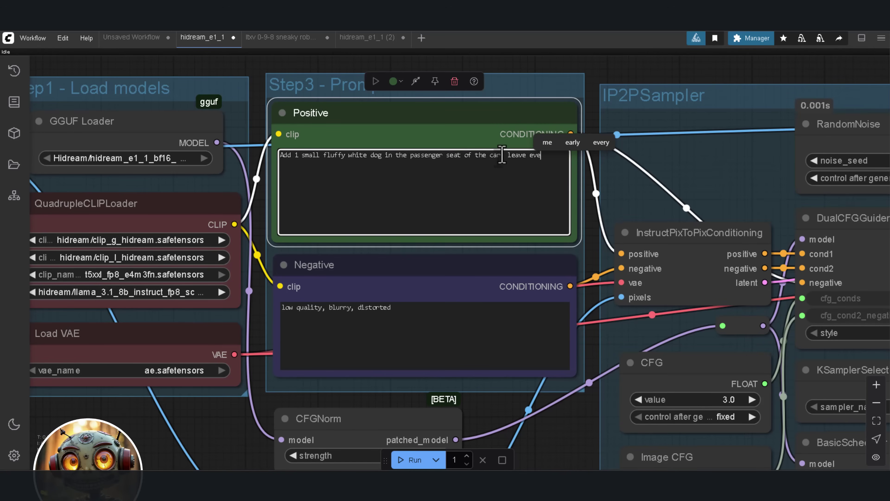
type("thing else the same")
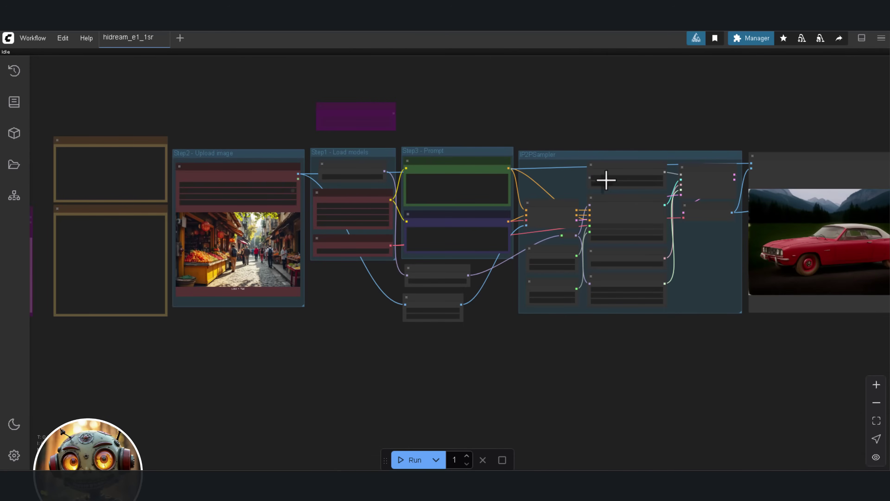
Pan to the IP2PSampler group and compare the blue fruit-stand result with the market photo.
scroll(180, 239, "up", 12)
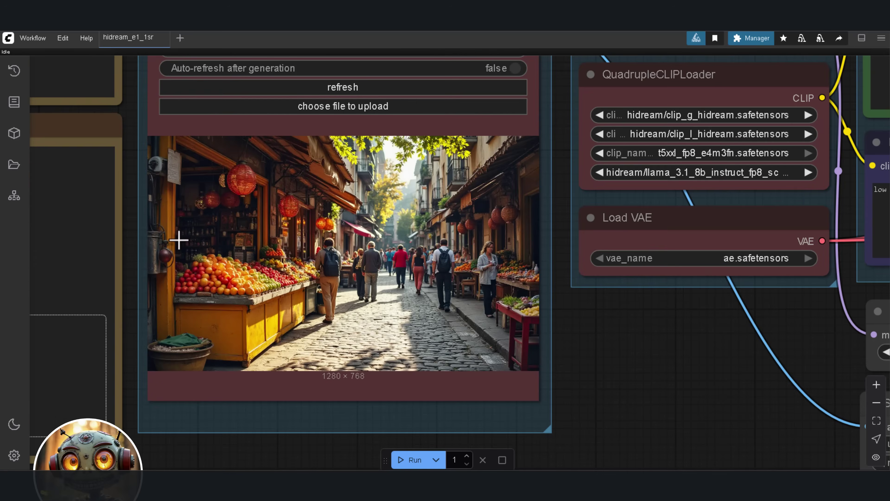
scroll(183, 239, "down", 5)
scroll(183, 239, "down", 2)
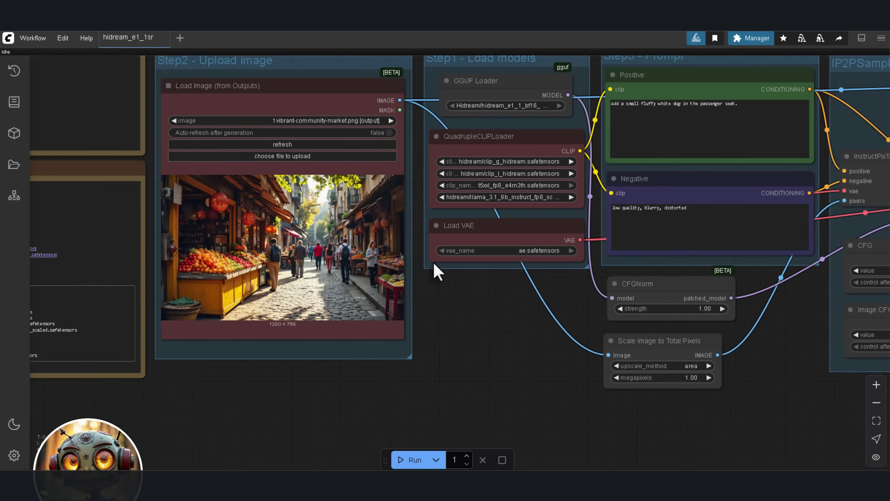
left_click_drag(457, 304, 371, 344)
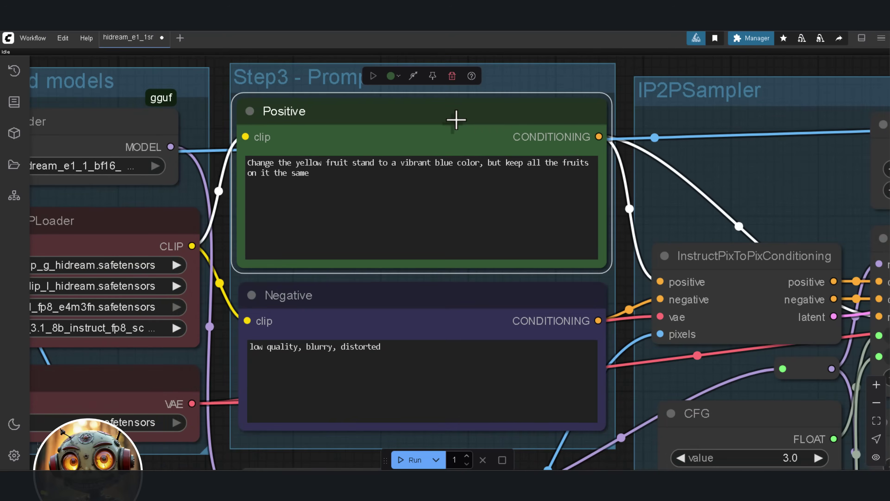
scroll(456, 119, "up", 3)
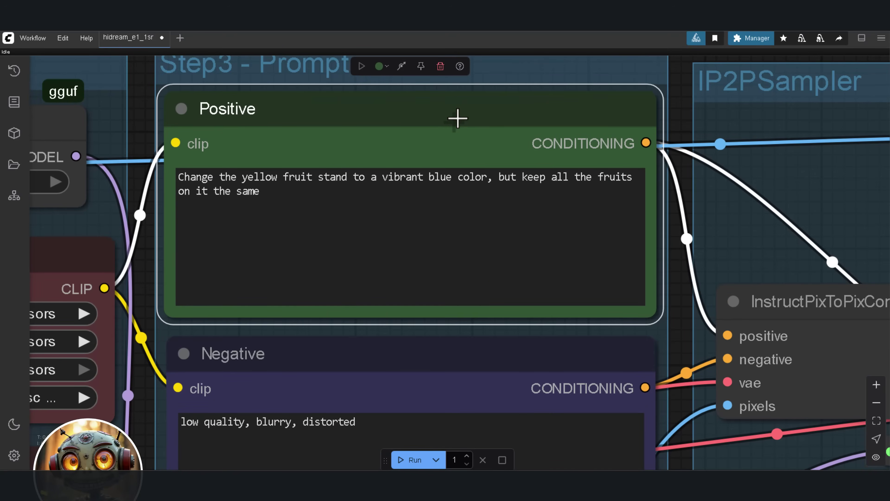
scroll(458, 119, "down", 10)
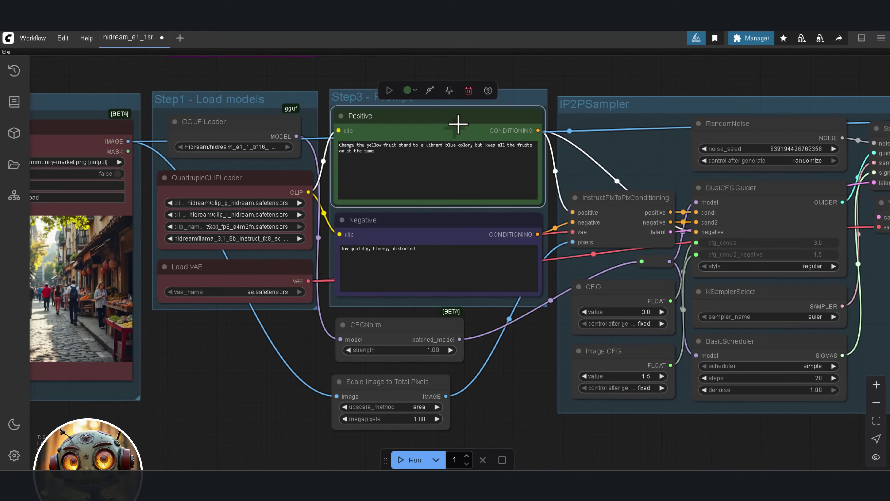
scroll(458, 124, "down", 1)
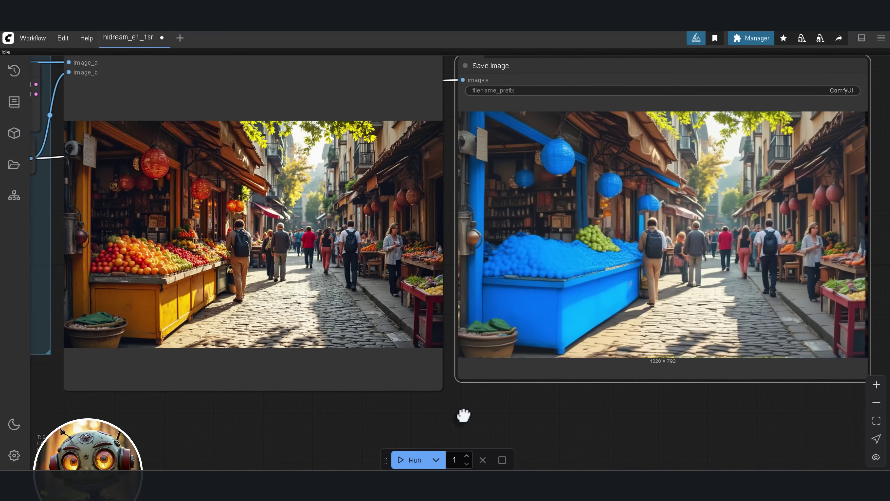
left_click_drag(457, 426, 439, 425)
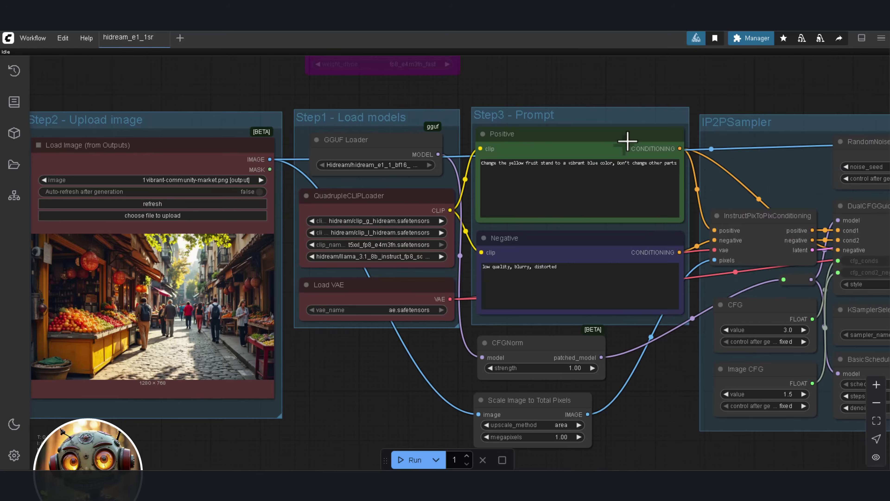
Inspect the new blue fruit-stand output with blue lanterns in the Image Comparer.
scroll(628, 139, "up", 6)
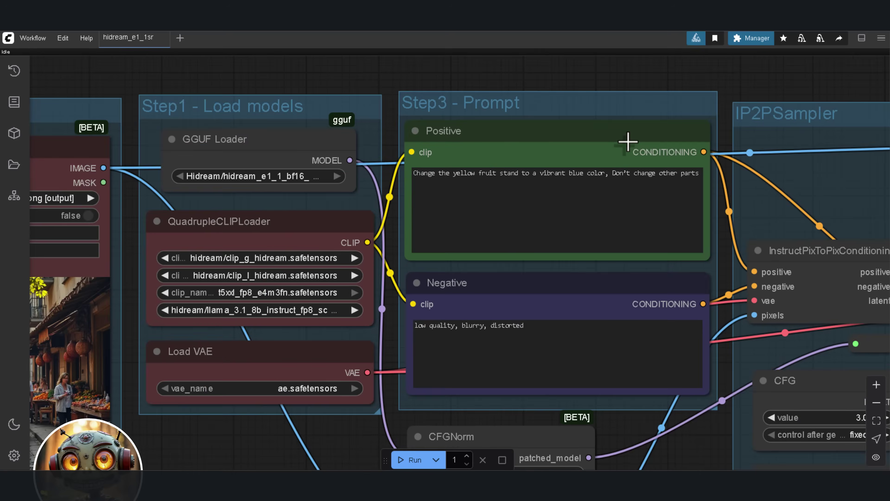
scroll(629, 140, "up", 1)
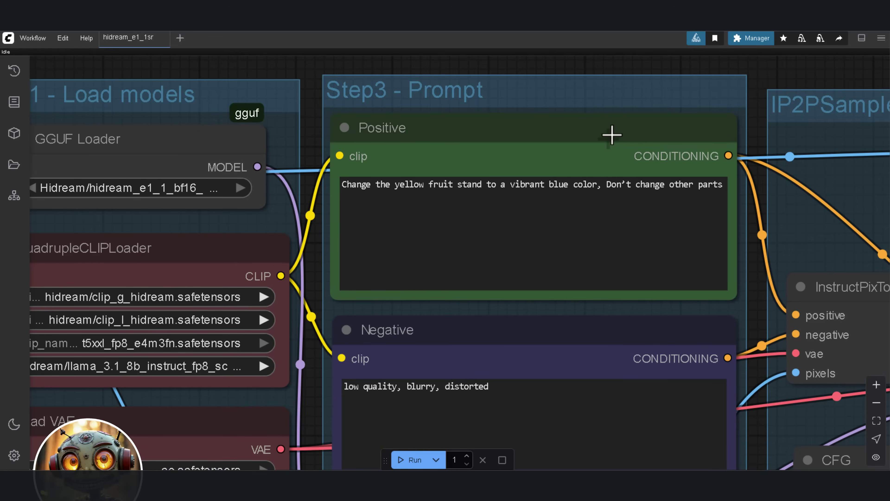
scroll(606, 129, "down", 3)
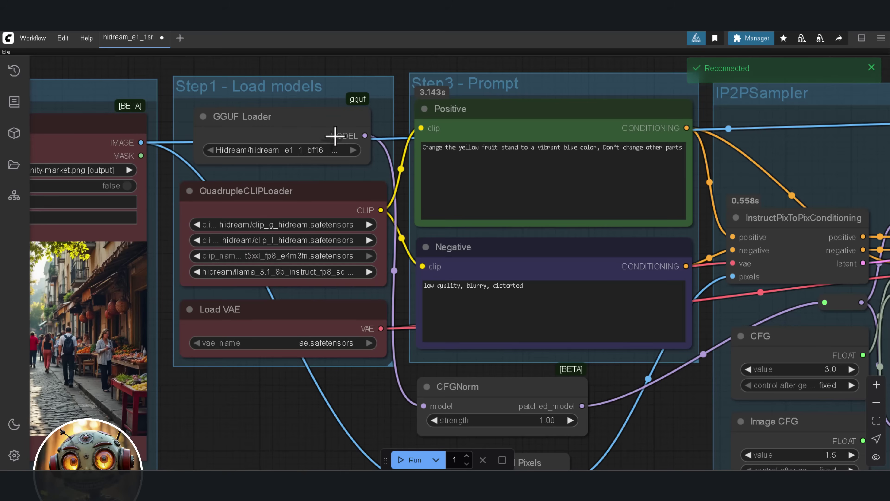
scroll(272, 153, "up", 5)
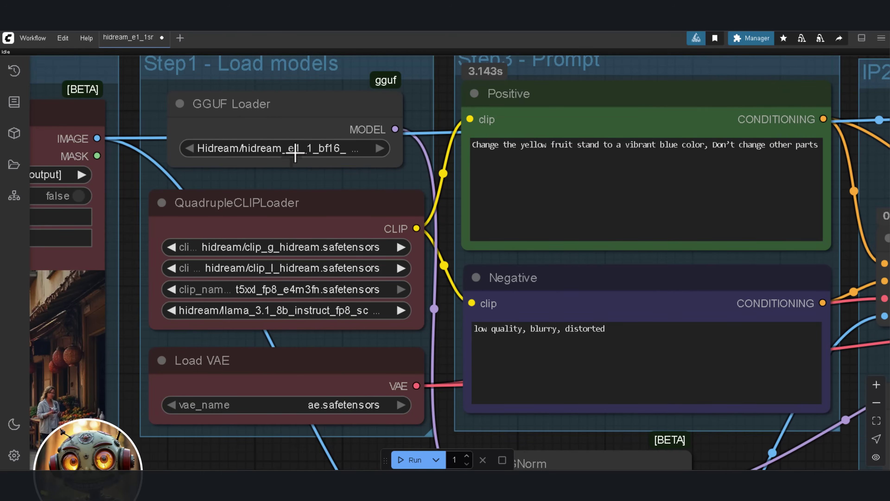
Select the Positive prompt text to reword it to 'Don't change the colors of the fruits.'.
scroll(295, 155, "down", 3)
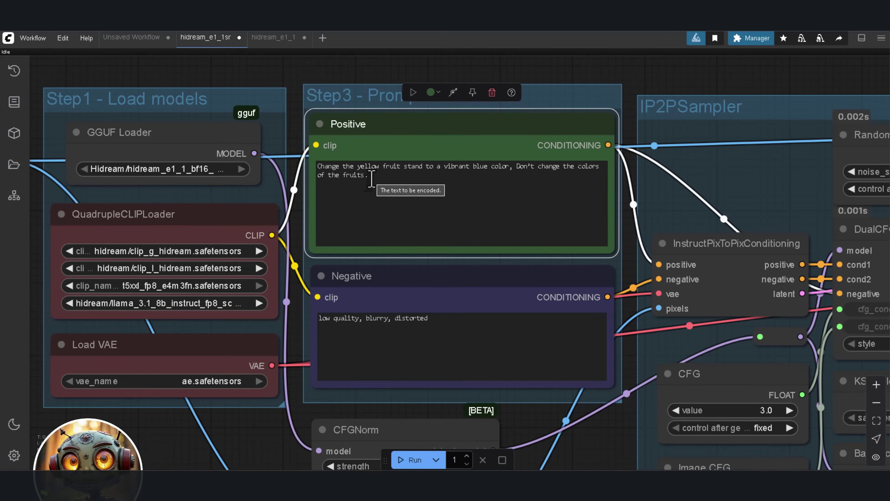
left_click_drag(371, 179, 304, 171)
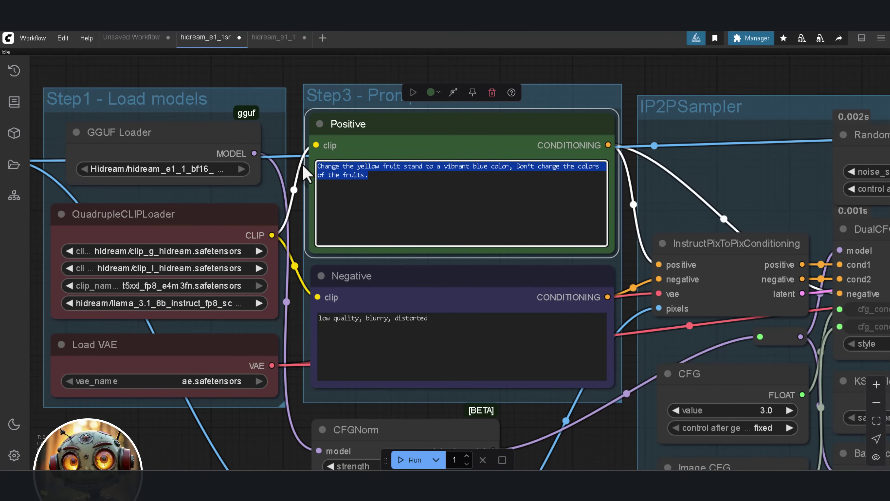
left_click(491, 144)
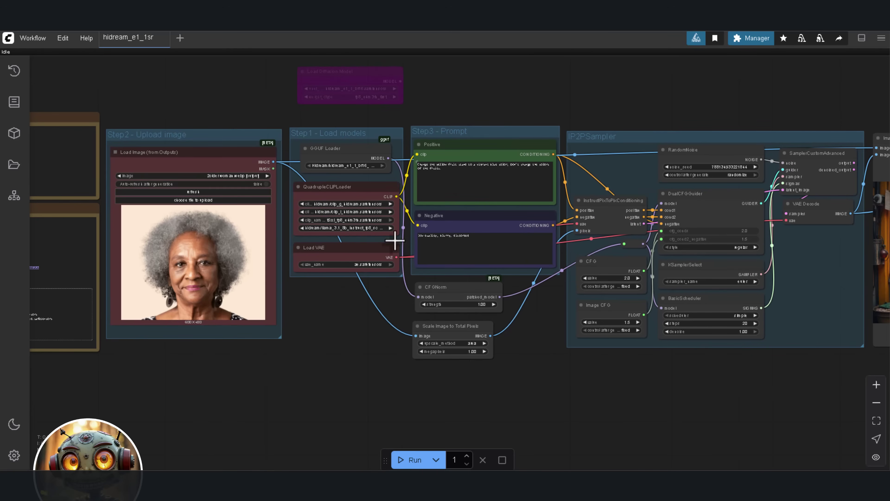
Step CFG up to 2.5 and review the portrait regenerated on a neon-lit night street.
scroll(114, 267, "up", 4)
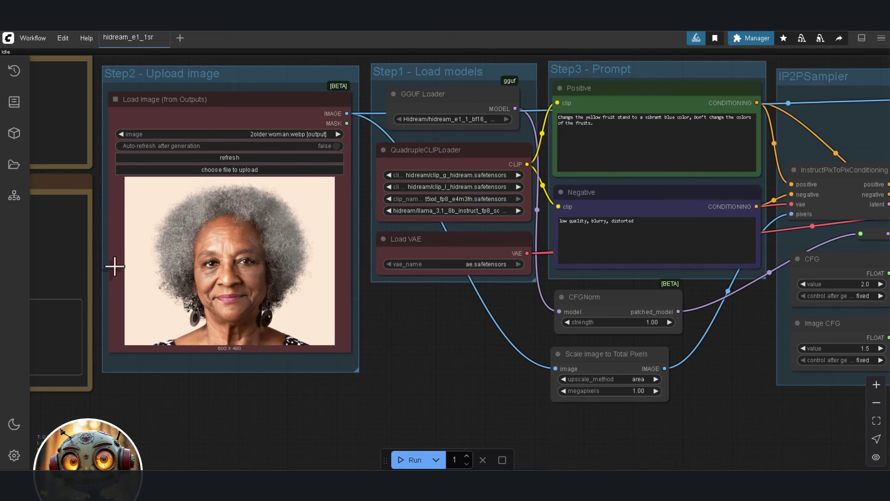
scroll(114, 267, "up", 4)
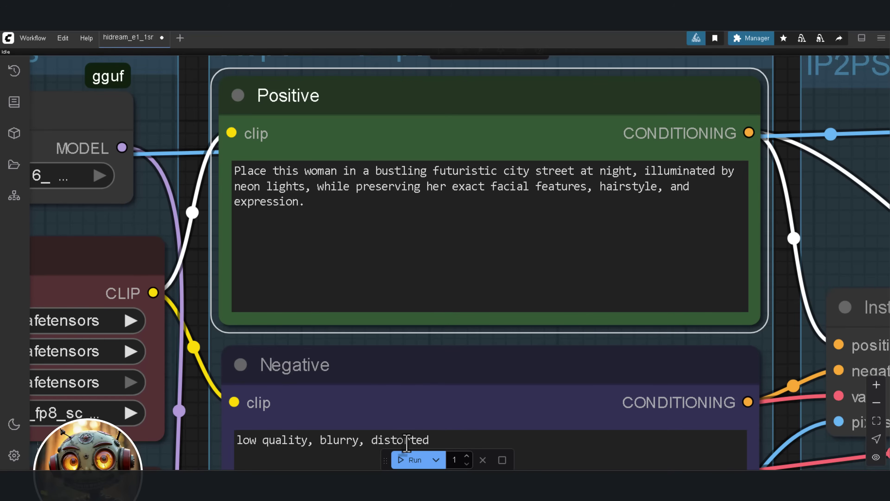
scroll(445, 390, "down", 6)
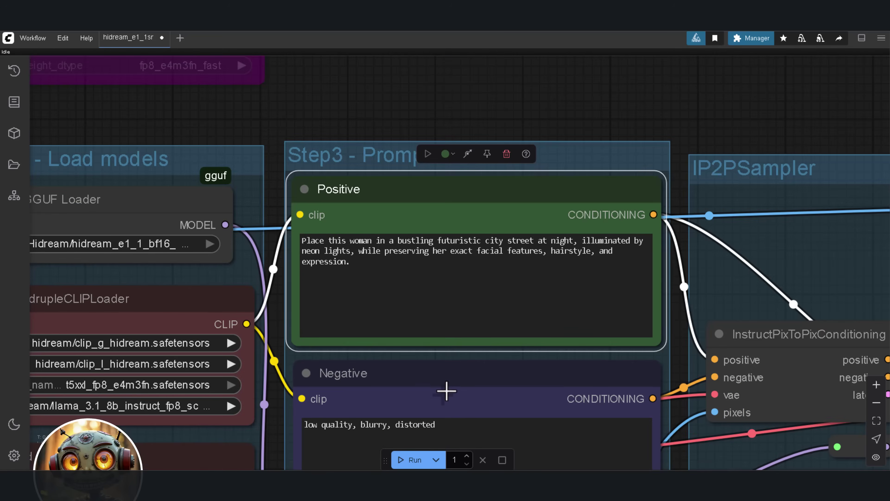
left_click_drag(446, 389, 427, 274)
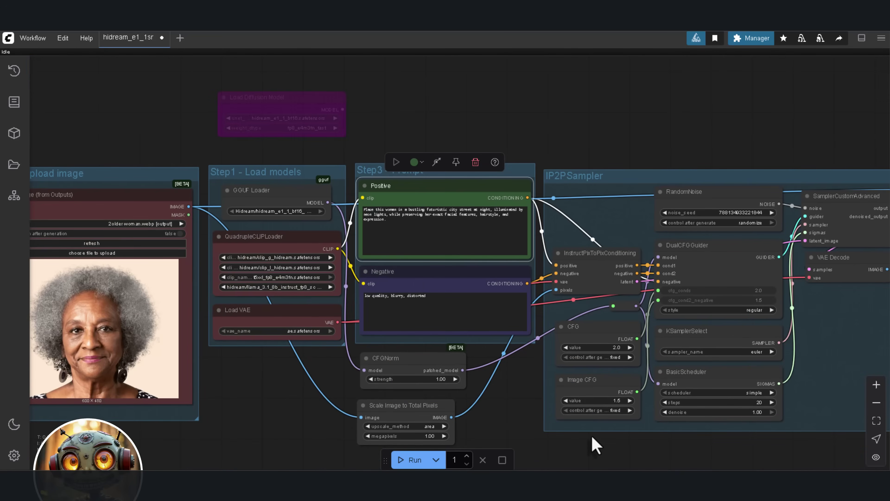
scroll(613, 403, "up", 5)
left_click(637, 318)
left_click(636, 318)
left_click(636, 318)
left_click(636, 317)
left_click(637, 317)
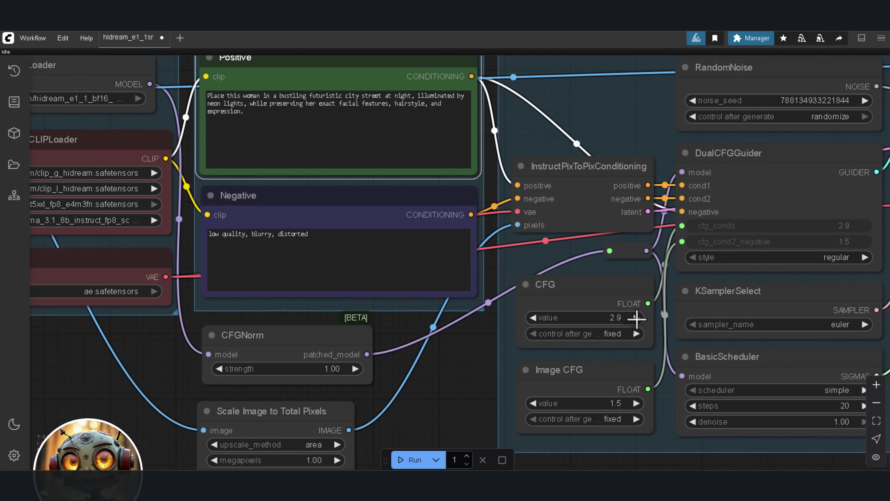
left_click(636, 318)
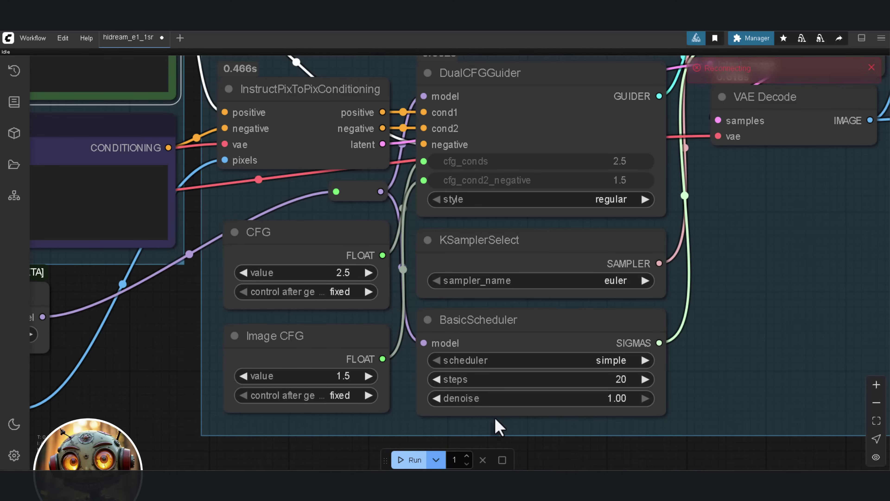
scroll(533, 333, "down", 3)
scroll(643, 338, "down", 3)
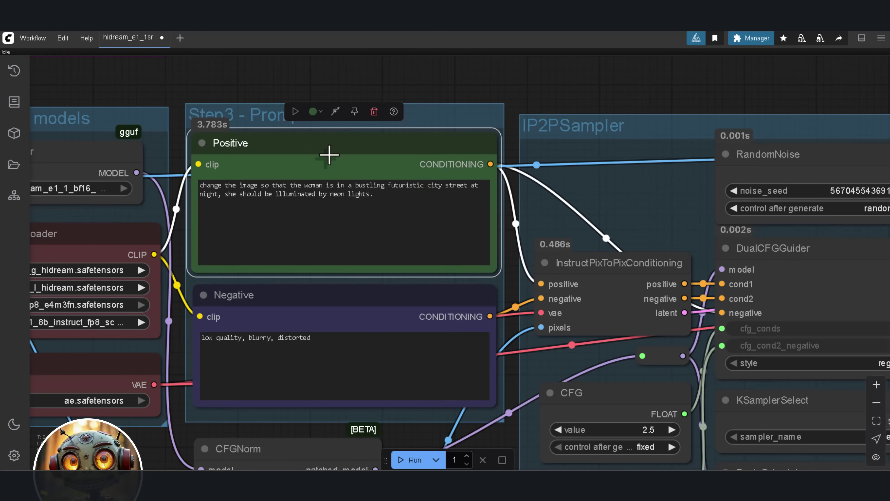
Zoom the canvas around the workflow with the young man photo as input.
scroll(328, 156, "down", 4)
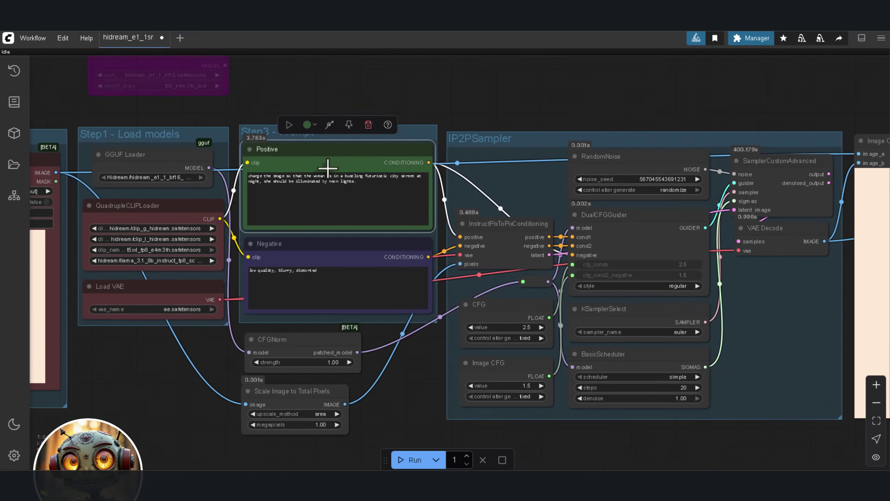
scroll(411, 175, "up", 5)
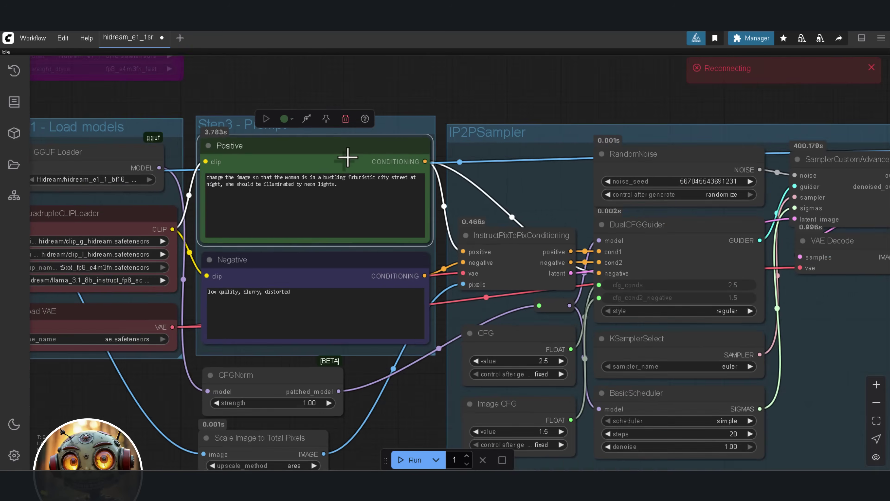
scroll(288, 158, "up", 5)
scroll(289, 157, "up", 1)
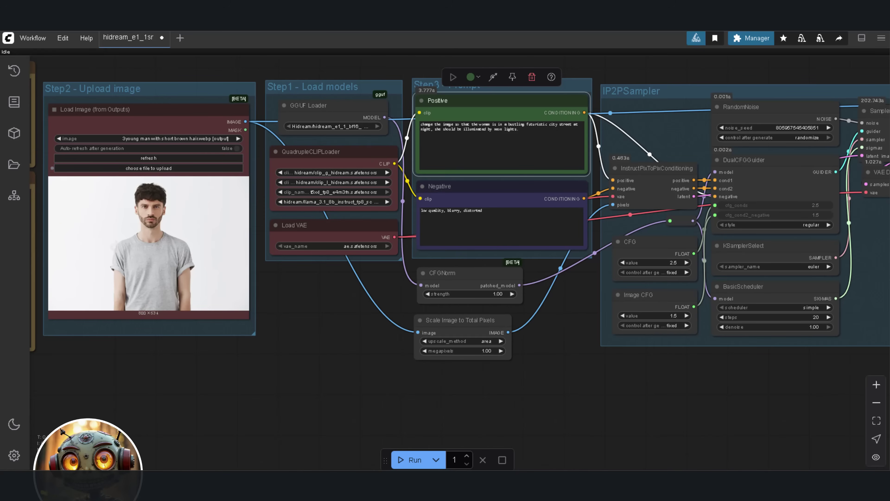
Replace the Positive prompt with the bright blue hair and sunglasses instruction.
scroll(153, 214, "up", 3)
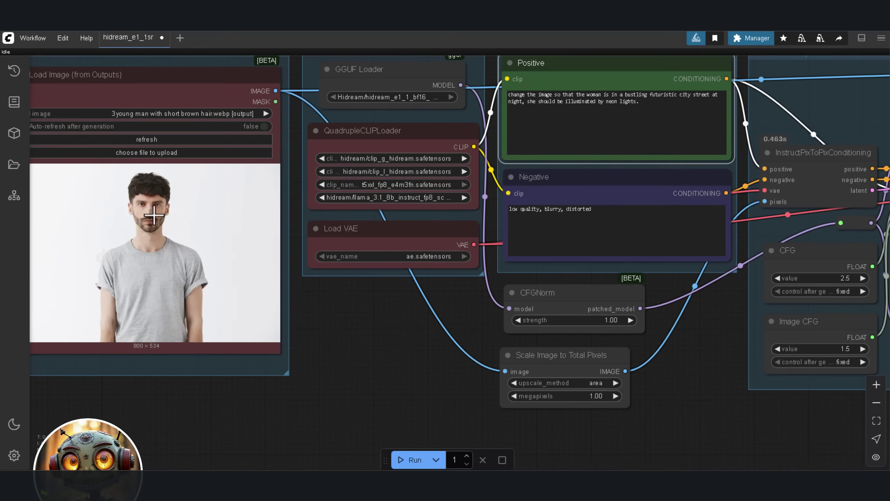
left_click_drag(490, 154, 368, 185)
scroll(411, 117, "up", 5)
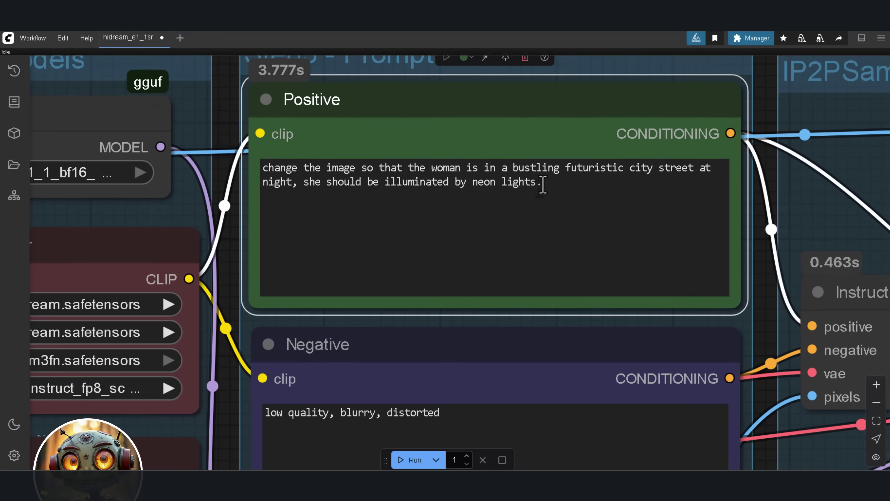
left_click_drag(543, 185, 260, 166)
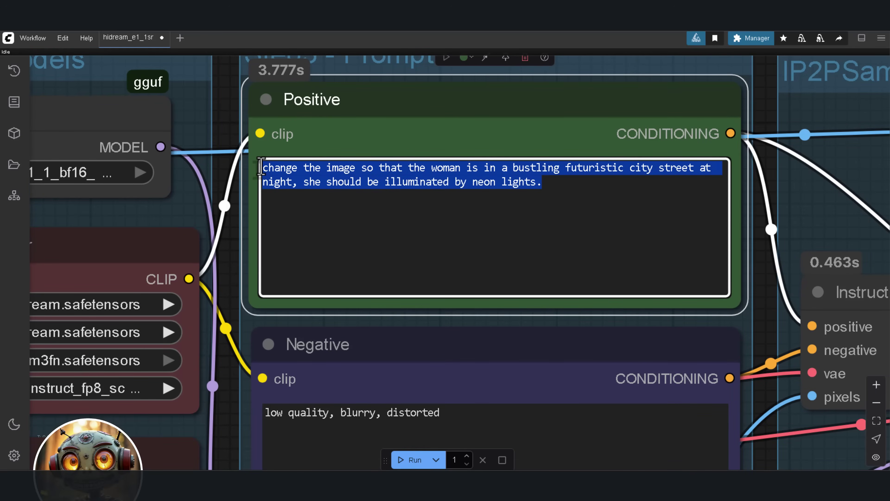
type("Change his hair color to bright blue and add a pair of sleek, modern sunglasses.")
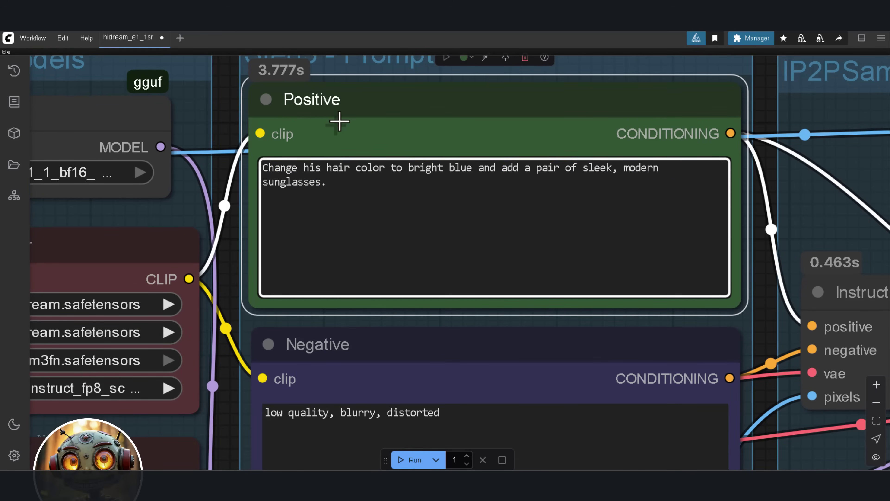
Raise CFG to 3.0 and generate the blue-haired, sunglasses version of the man.
scroll(340, 121, "down", 4)
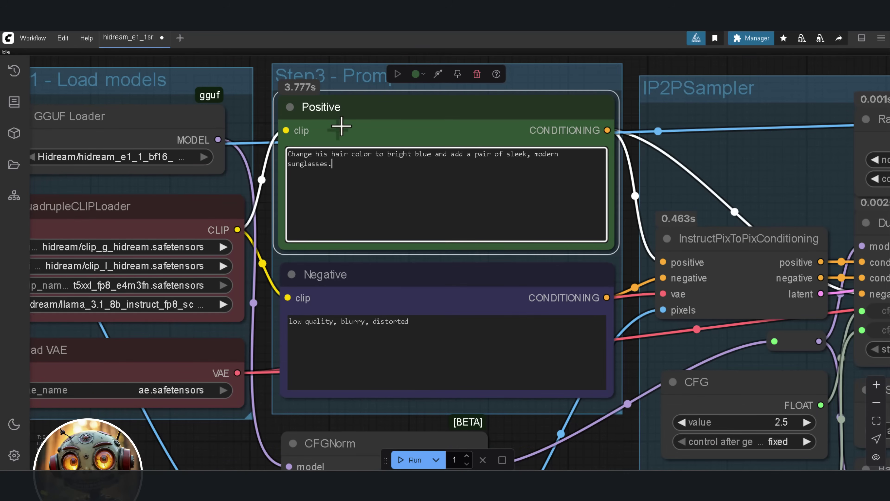
scroll(340, 127, "down", 1)
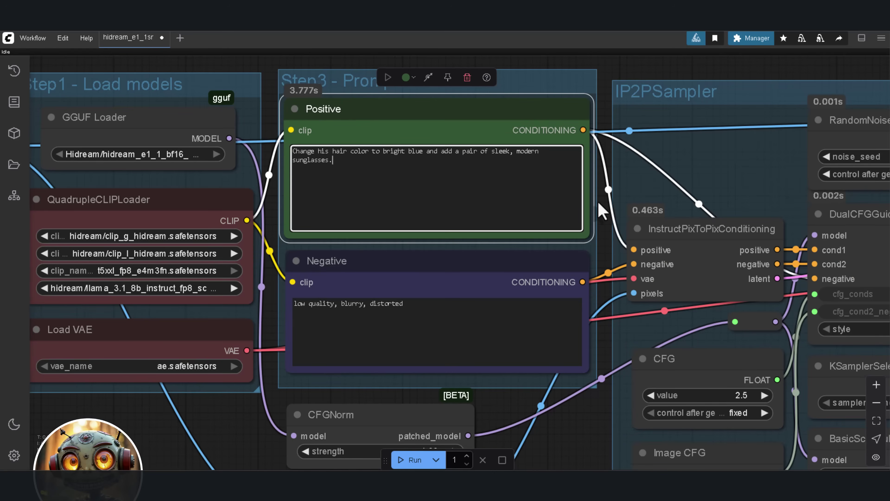
scroll(602, 210, "down", 1)
scroll(745, 199, "down", 1)
left_click_drag(703, 183, 652, 162)
scroll(620, 179, "down", 1)
scroll(602, 179, "down", 1)
left_click_drag(831, 288, 668, 278)
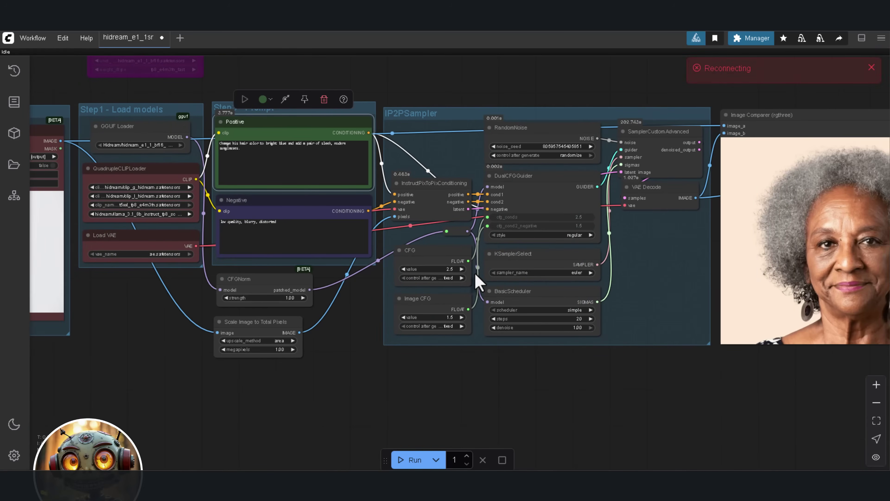
scroll(477, 277, "up", 5)
left_click(460, 269)
left_click(460, 269)
left_click(460, 270)
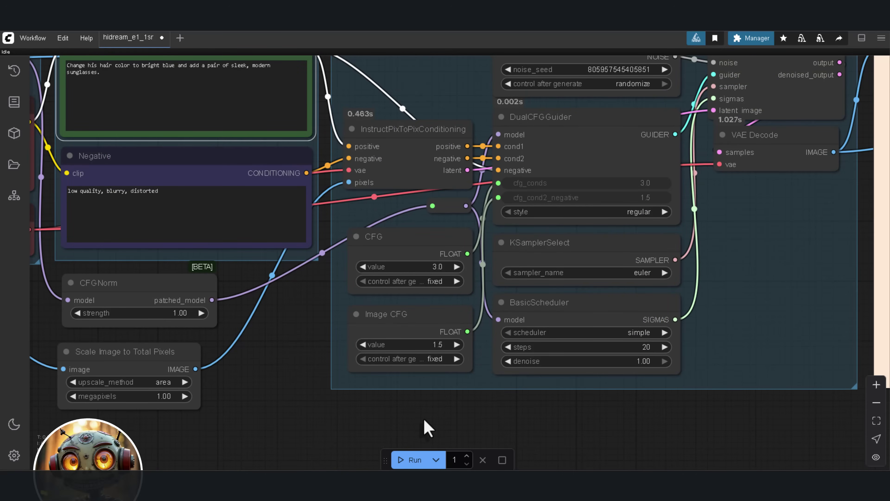
left_click(415, 460)
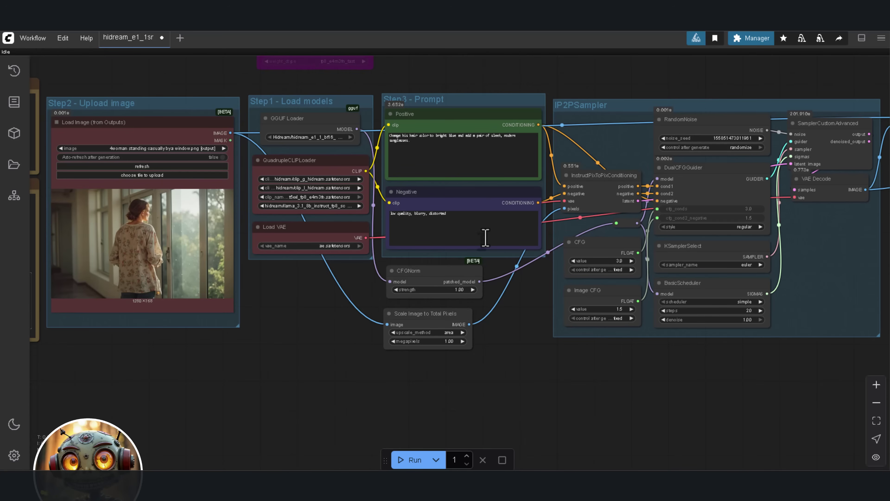
Move the canvas to the Positive prompt and the armchair-and-book result.
scroll(78, 236, "up", 2)
scroll(76, 235, "up", 1)
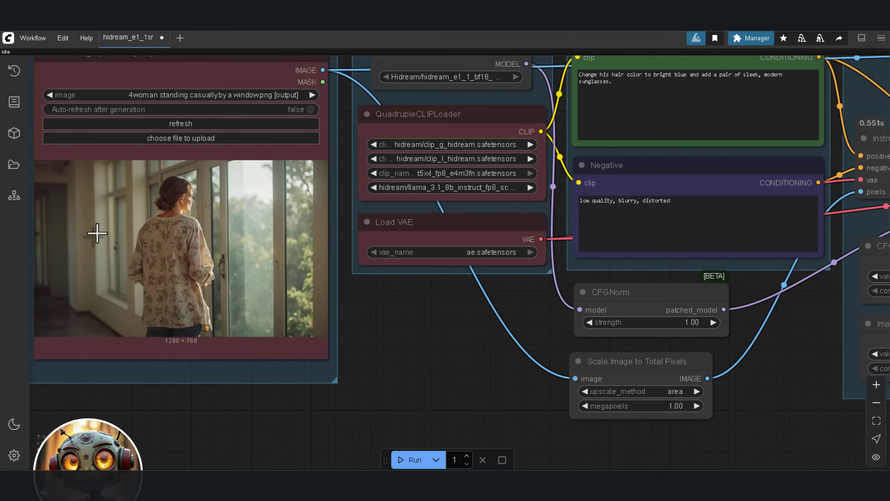
scroll(93, 231, "down", 2)
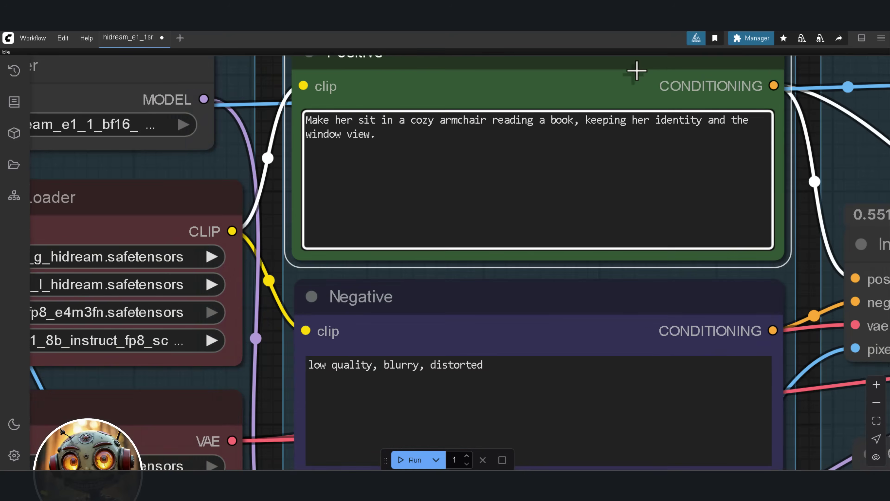
scroll(634, 72, "up", 1)
left_click_drag(632, 74, 606, 94)
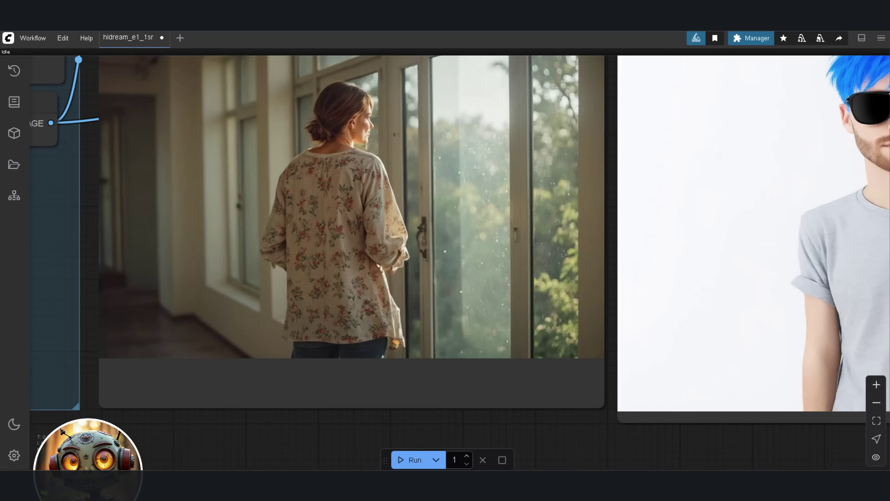
scroll(368, 175, "down", 1)
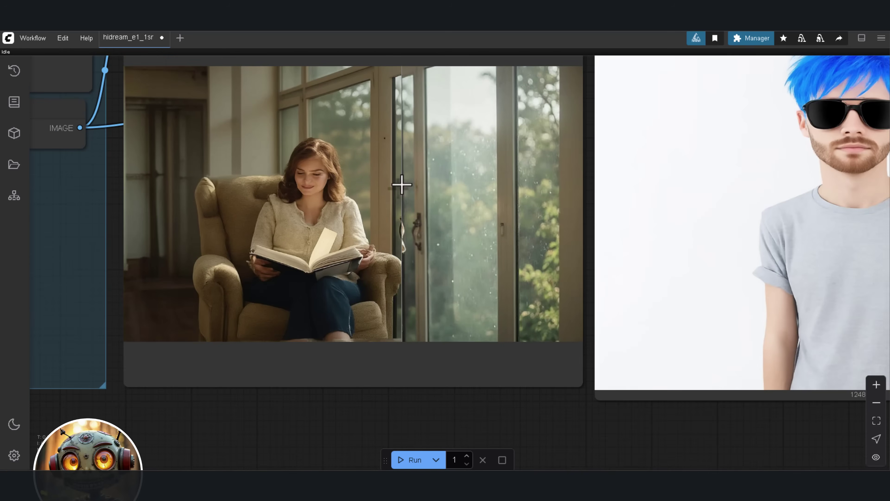
scroll(501, 189, "down", 7)
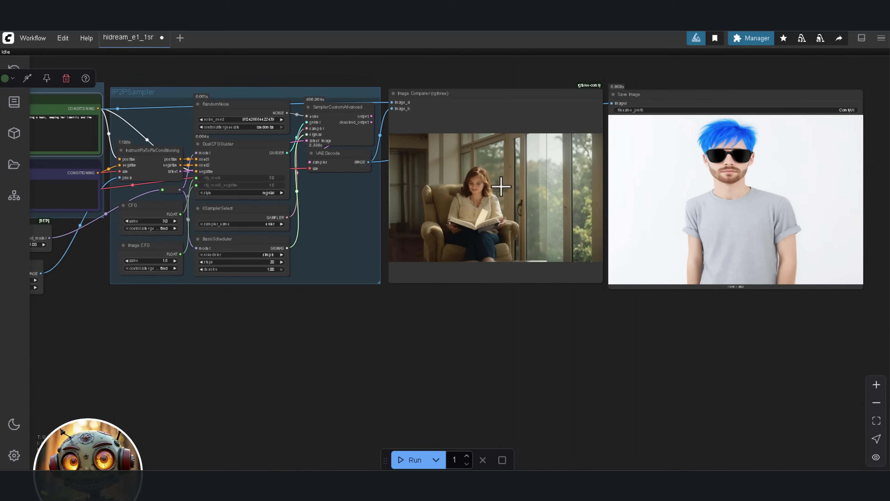
Append 'keep the woman's features and clothing the same' to the Positive prompt and regenerate.
left_click_drag(346, 147, 411, 149)
scroll(373, 145, "up", 6)
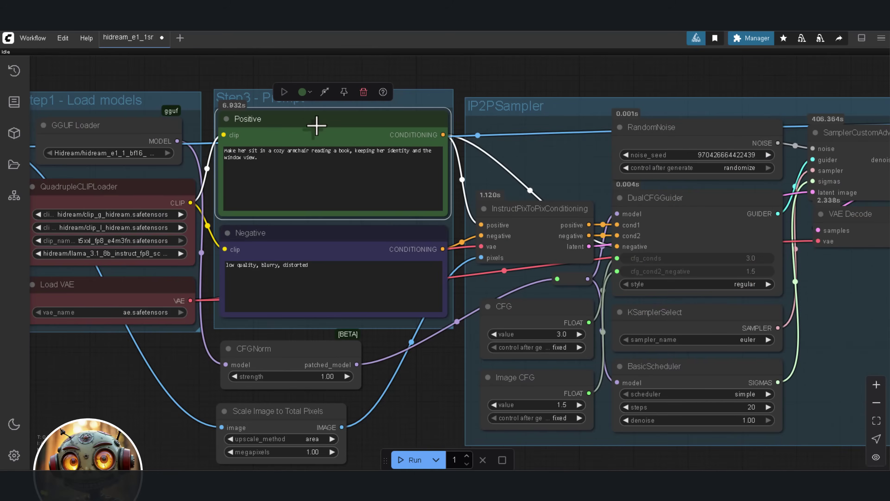
scroll(306, 129, "up", 5)
left_click(249, 177)
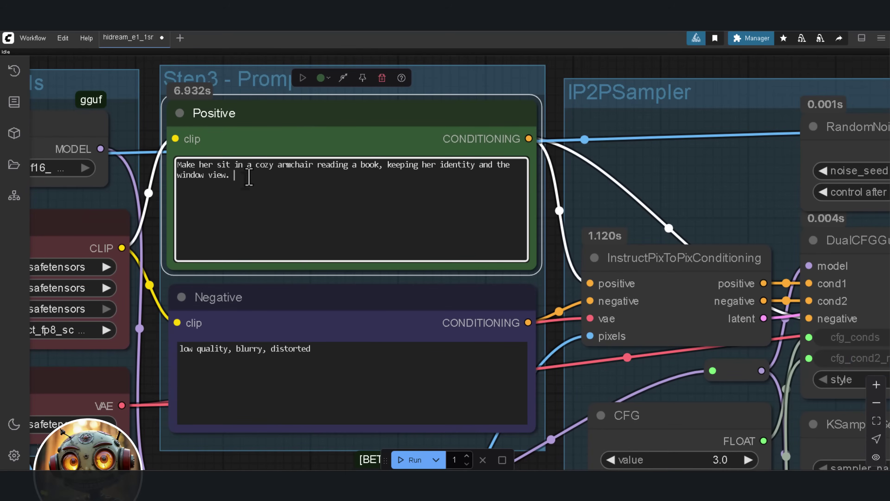
type("keep the woman's features and clothing the same.")
scroll(319, 132, "down", 2)
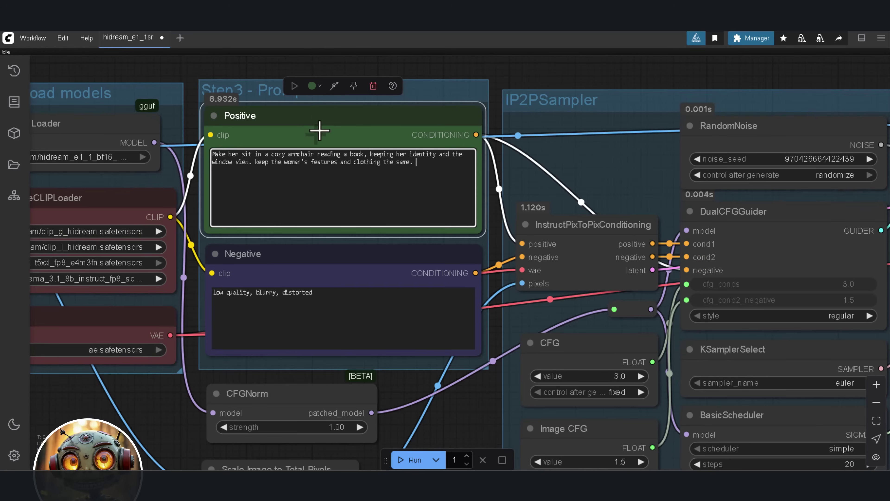
scroll(320, 134, "down", 2)
left_click(409, 460)
scroll(449, 407, "down", 2)
left_click_drag(386, 383, 351, 379)
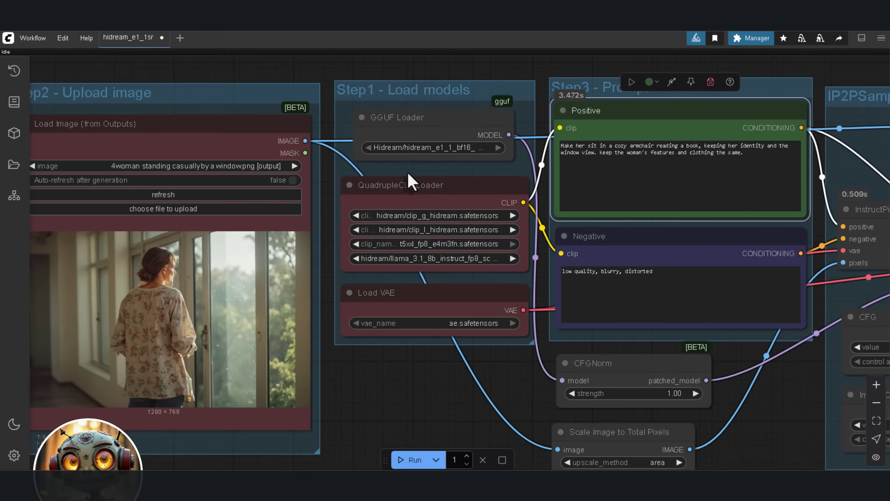
Replace the Positive prompt with the bear in cargo pants on a log by an alpine lake.
scroll(408, 171, "down", 5)
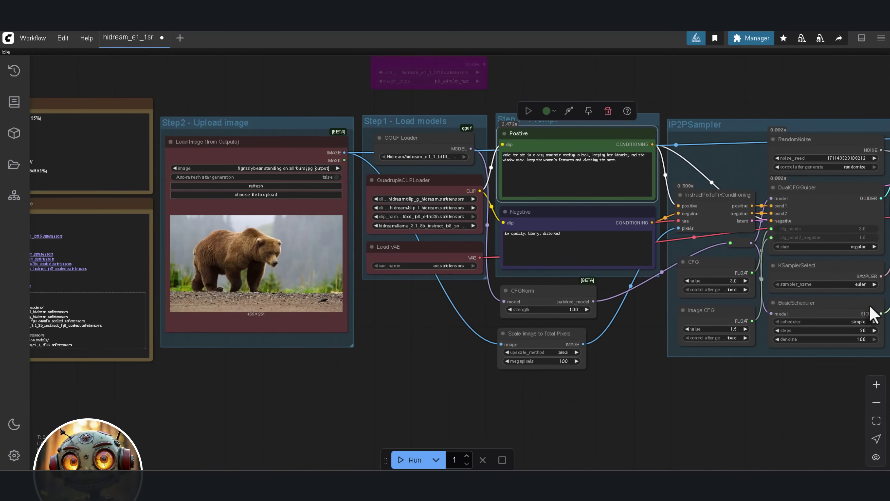
scroll(549, 138, "up", 5)
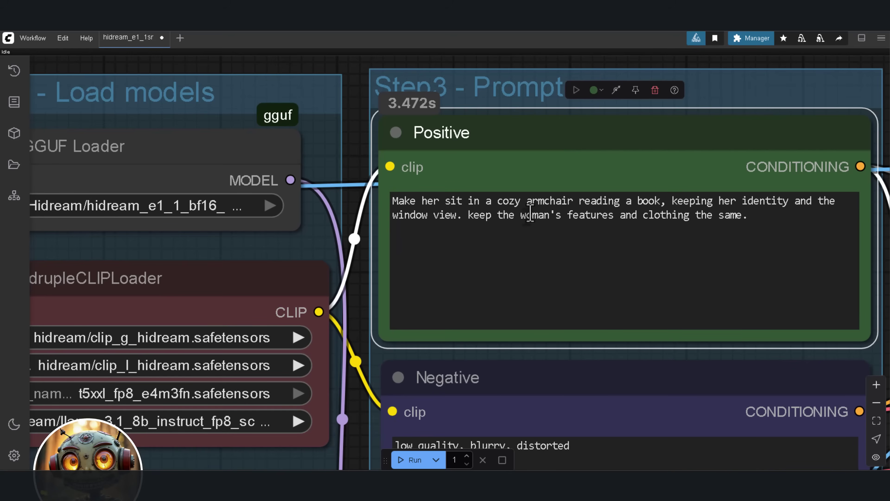
triple_click(531, 213)
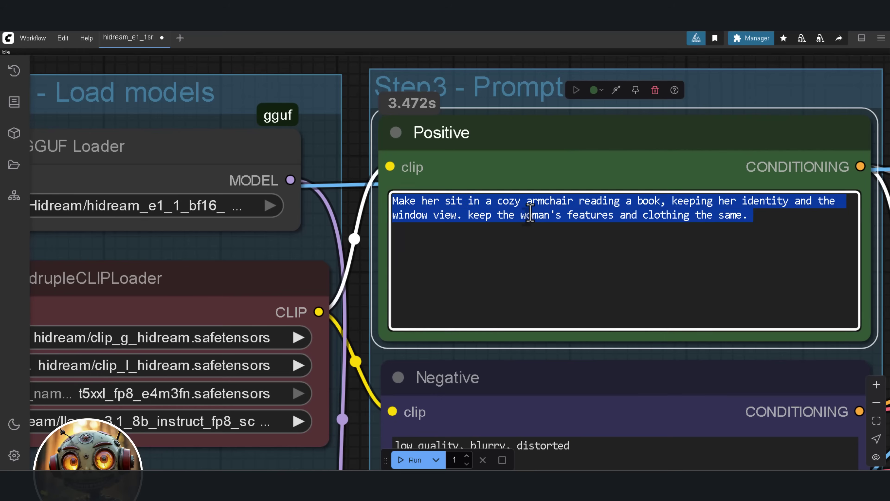
type("Change this bear to be wearing cargo pants while sitting on a log and biting into a sandwich, next to a beautiful alpine lake.\"")
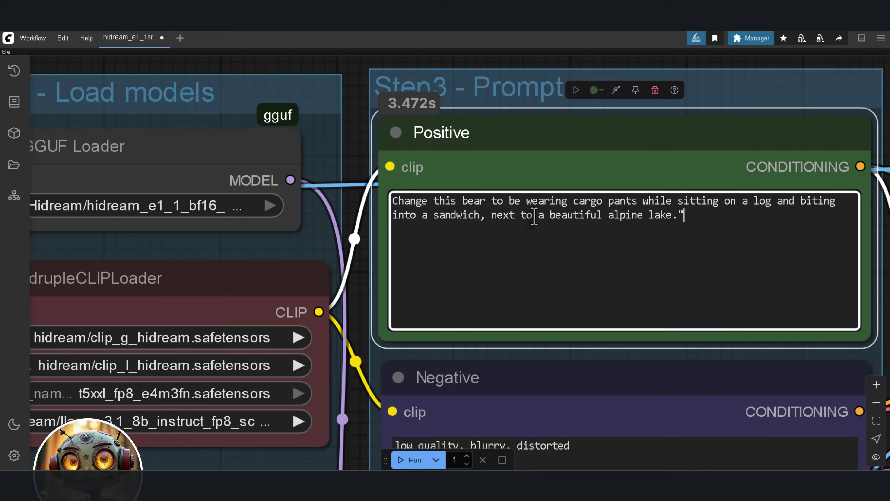
Pan over to the new bear output images.
scroll(455, 253, "down", 3)
scroll(666, 176, "up", 3)
scroll(681, 171, "up", 2)
scroll(632, 165, "right", 2)
scroll(421, 260, "down", 5)
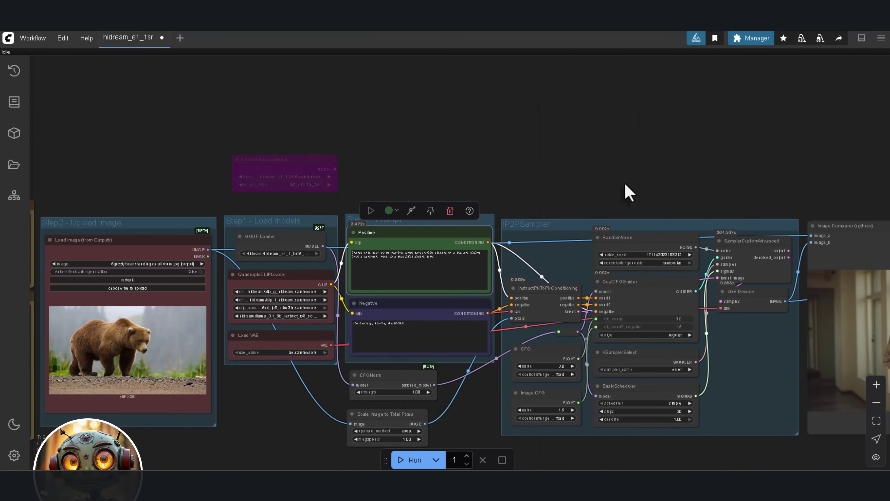
left_click_drag(628, 192, 327, 149)
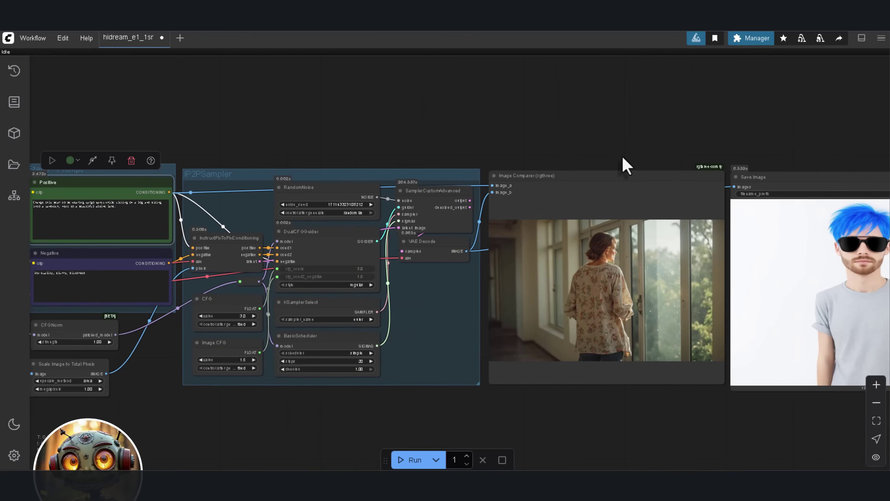
left_click_drag(622, 165, 324, 113)
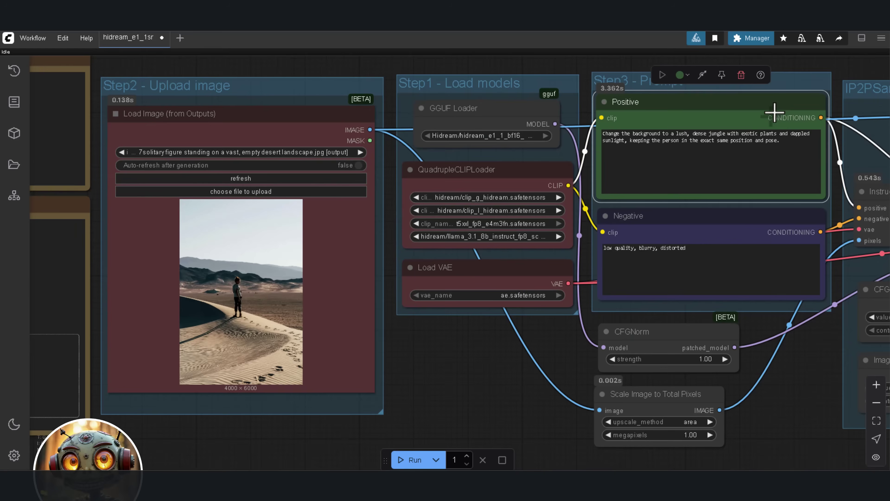
Pan and zoom the canvas back to the input image loader.
scroll(773, 112, "up", 4)
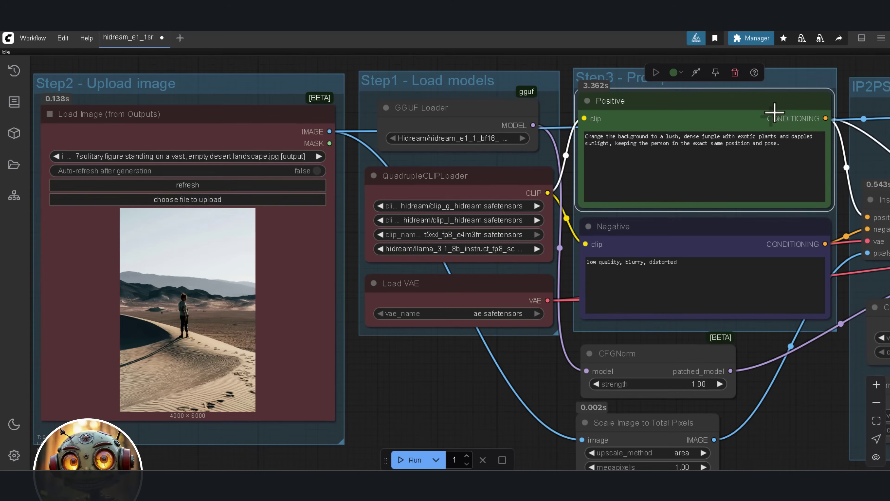
scroll(774, 112, "up", 2)
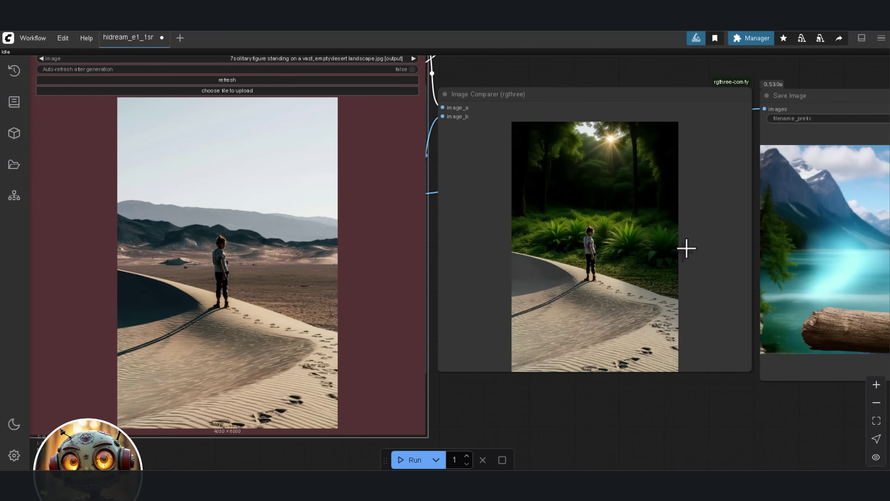
left_click_drag(686, 248, 737, 263)
scroll(709, 260, "up", 1)
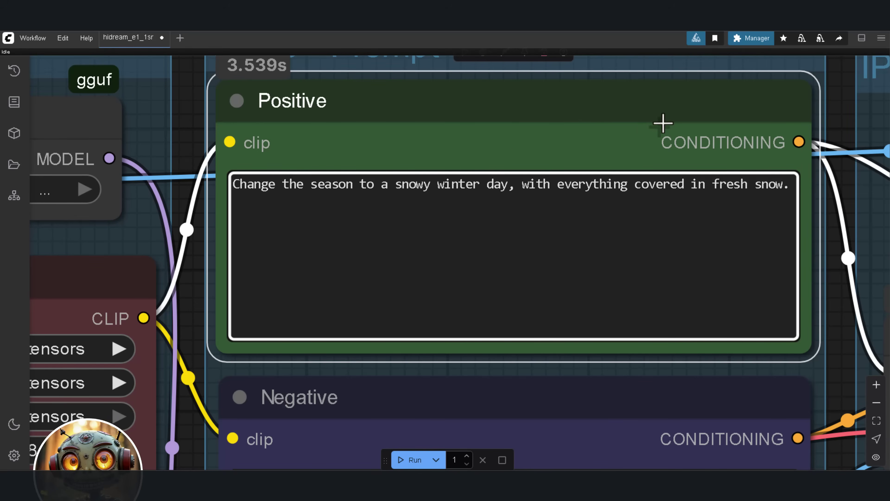
Zoom the canvas to inspect the snowy winter result against the autumn original.
scroll(610, 125, "down", 1)
scroll(608, 124, "down", 10)
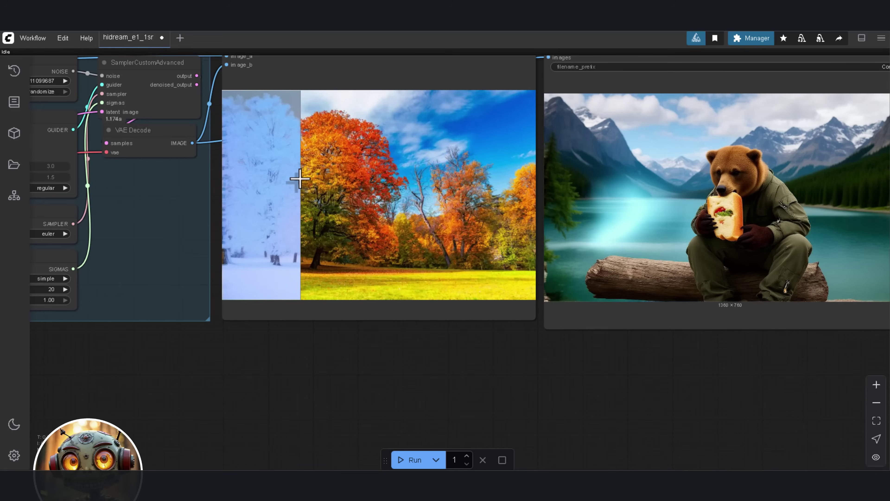
scroll(291, 177, "up", 3)
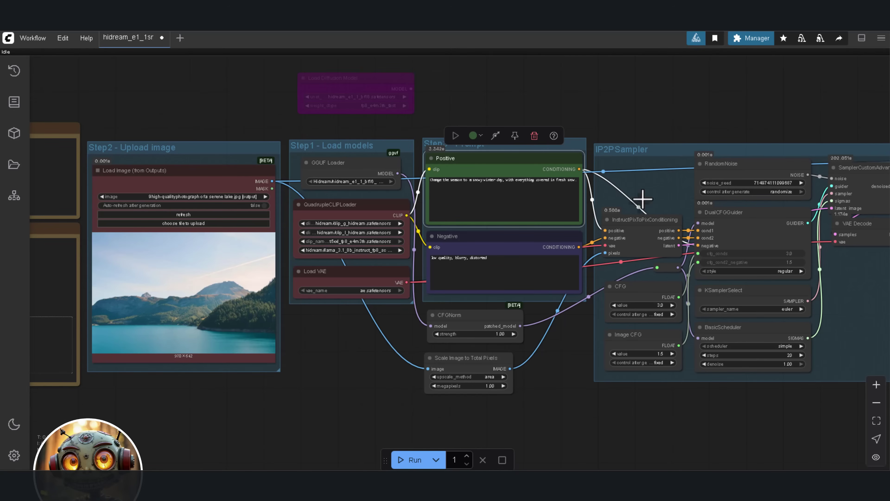
Replace the Positive prompt with the oil painting with brushstrokes instruction.
scroll(191, 297, "up", 3)
scroll(191, 296, "up", 2)
left_click_drag(189, 294, 264, 285)
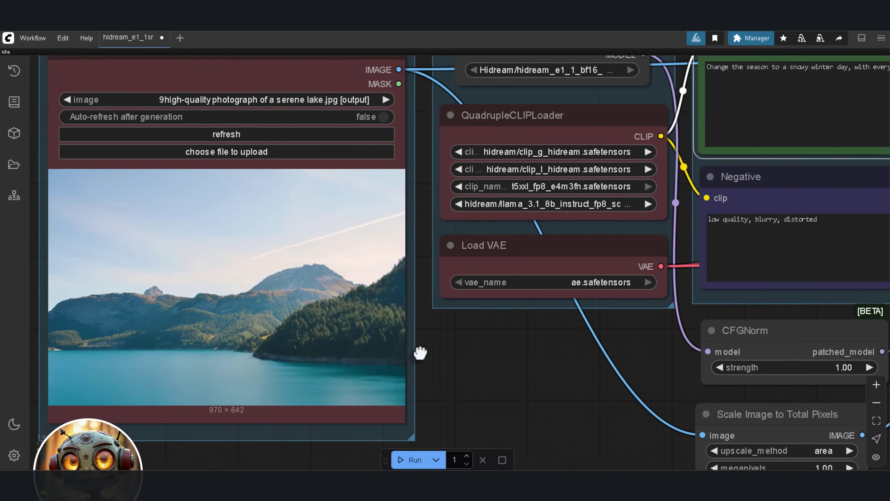
left_click_drag(758, 155, 463, 215)
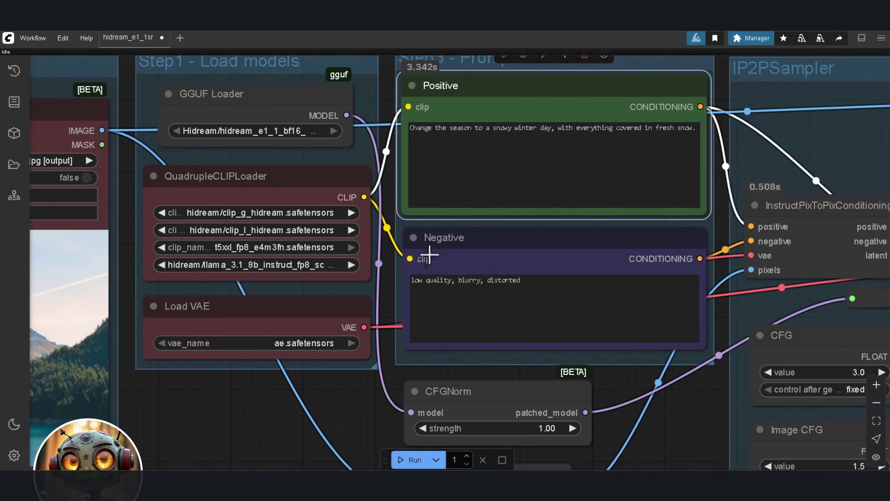
scroll(590, 85, "up", 4)
triple_click(545, 150)
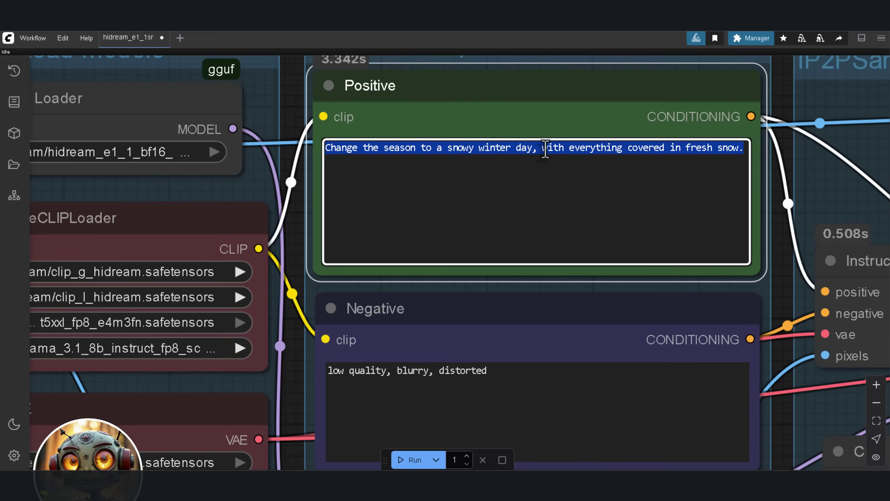
right_click(545, 149)
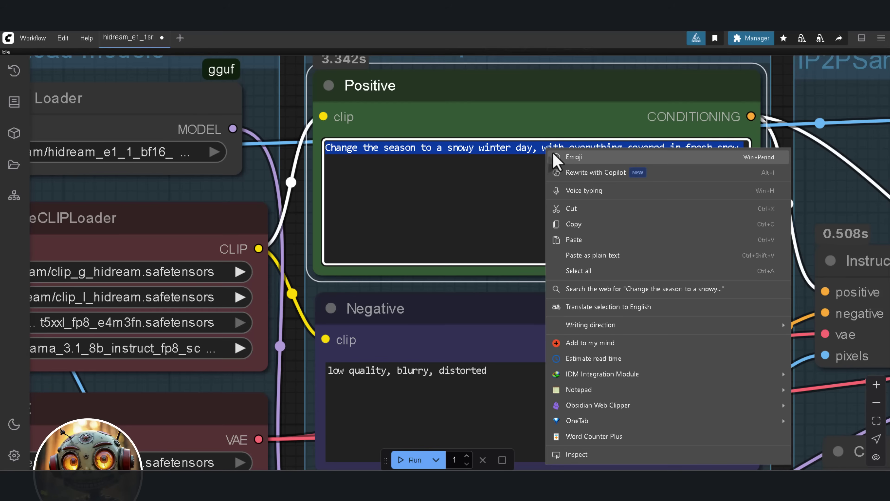
left_click(577, 245)
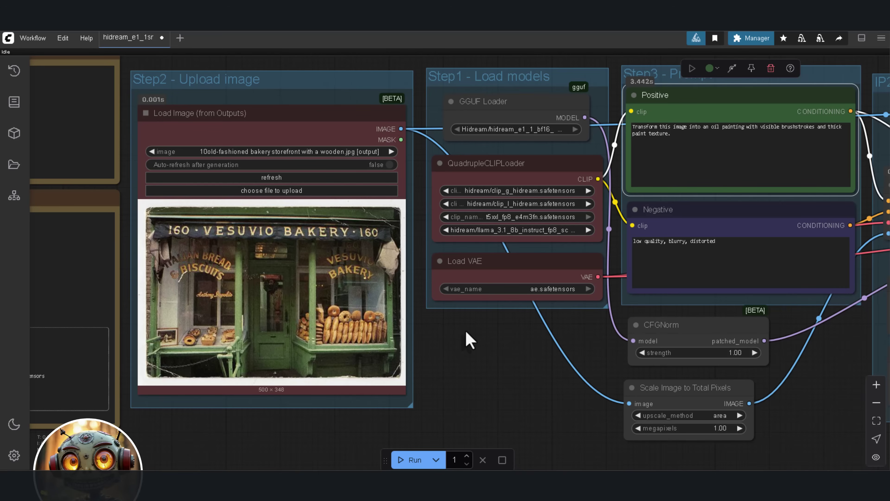
Move the view to the output images showing the bakery sign edit.
scroll(536, 324, "down", 1)
left_click_drag(537, 324, 457, 316)
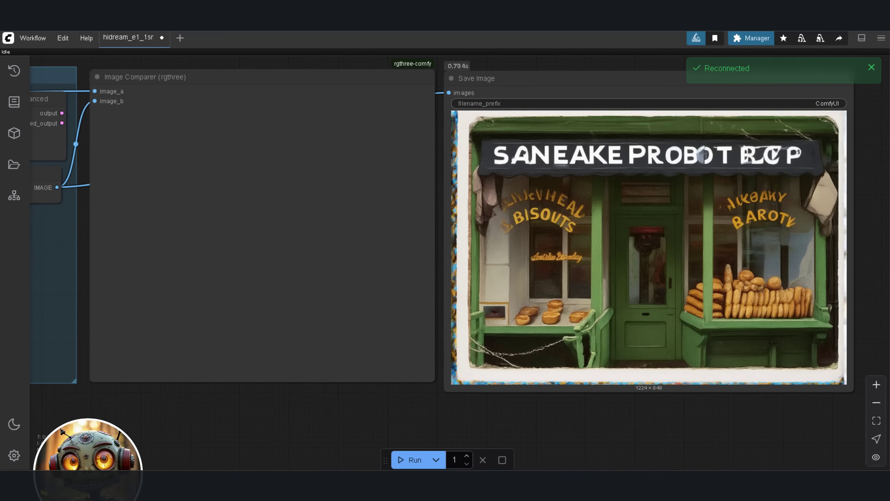
scroll(249, 253, "left", 10)
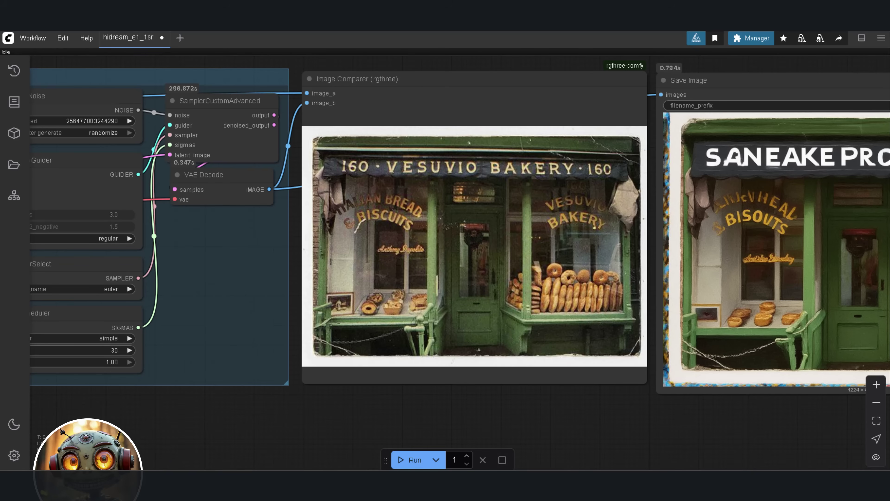
scroll(607, 152, "down", 3)
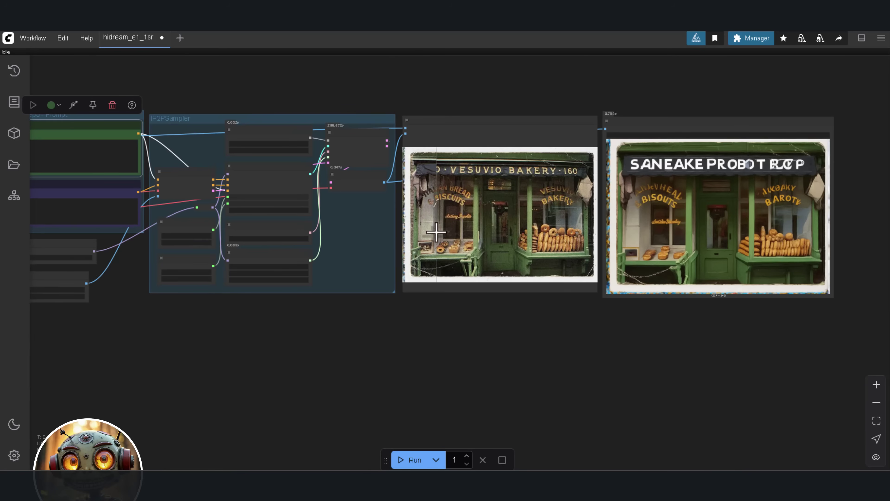
scroll(405, 326, "down", 2)
left_click_drag(405, 328, 478, 301)
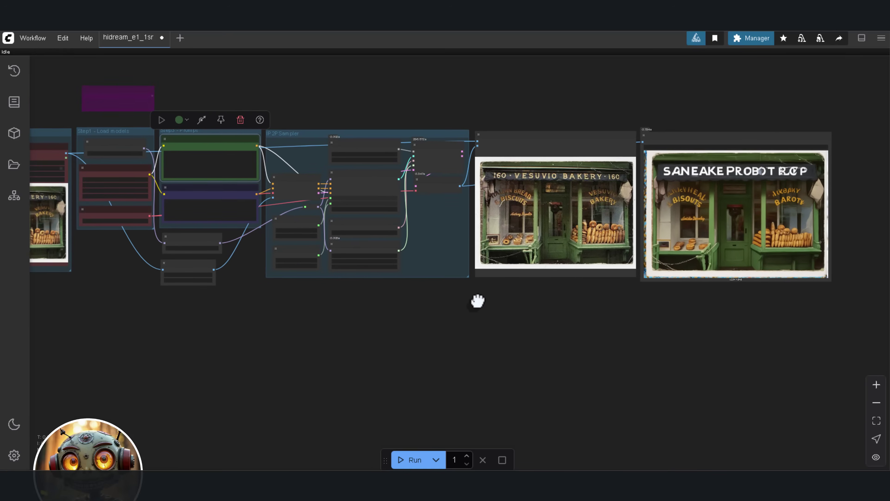
scroll(331, 280, "up", 3)
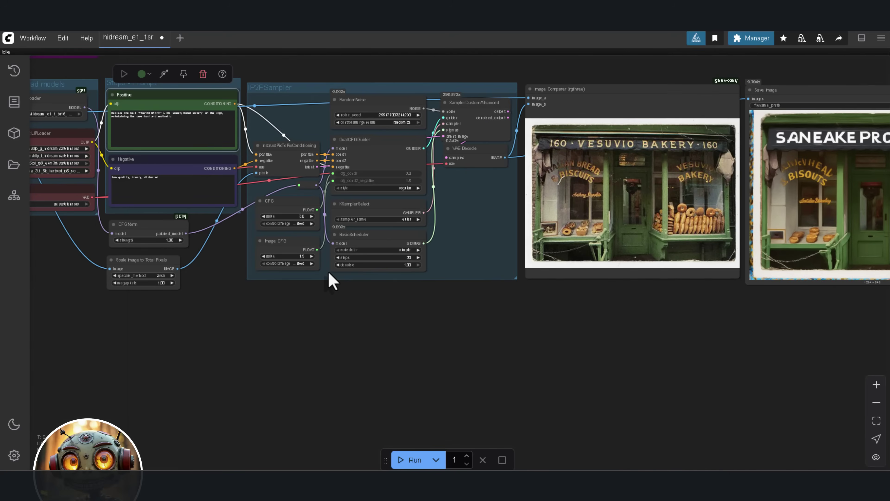
left_click_drag(438, 271, 260, 292)
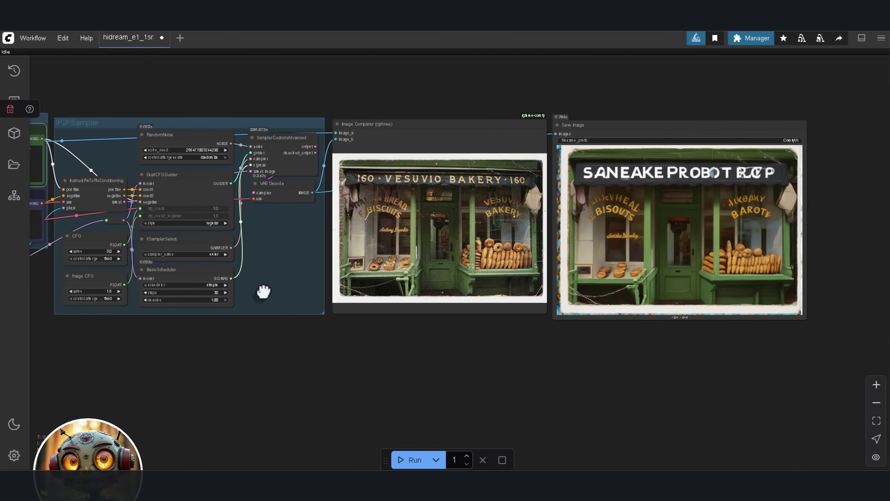
scroll(551, 295, "up", 3)
left_click_drag(552, 298, 495, 328)
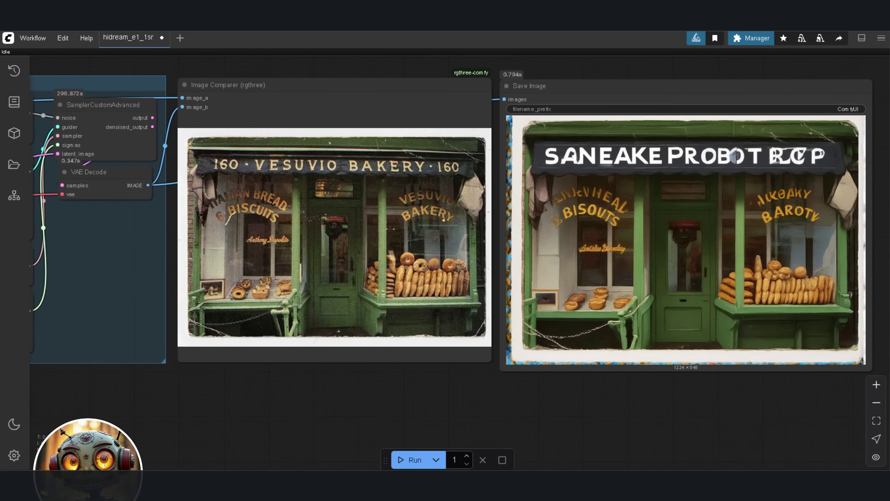